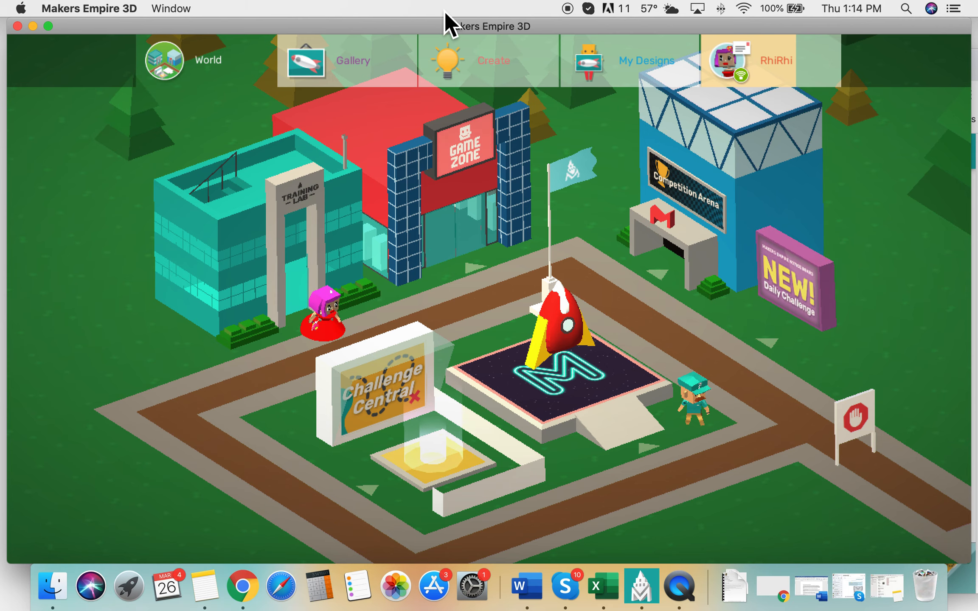
# Start a new design with the Shaper tool.
pyautogui.click(497, 67)
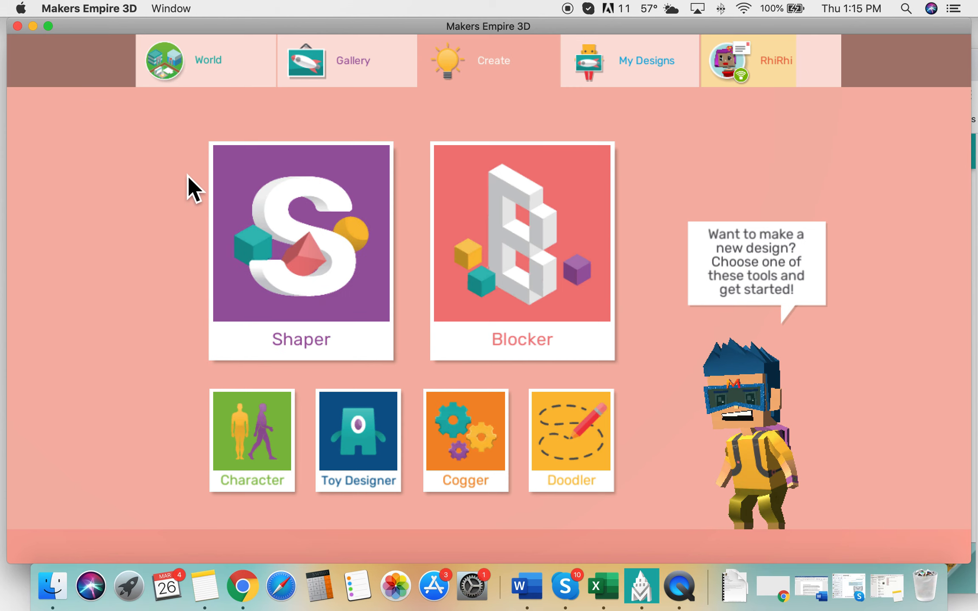
pyautogui.click(335, 233)
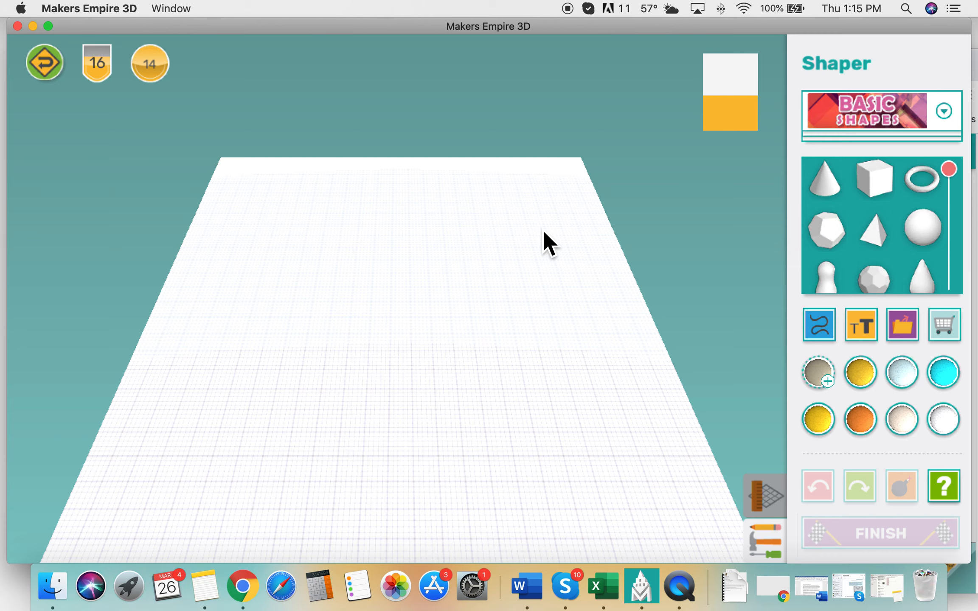
# Add a cylinder from the Basic Shapes collection to the workplane.
pyautogui.moveTo(743, 111); pyautogui.dragTo(741, 96)
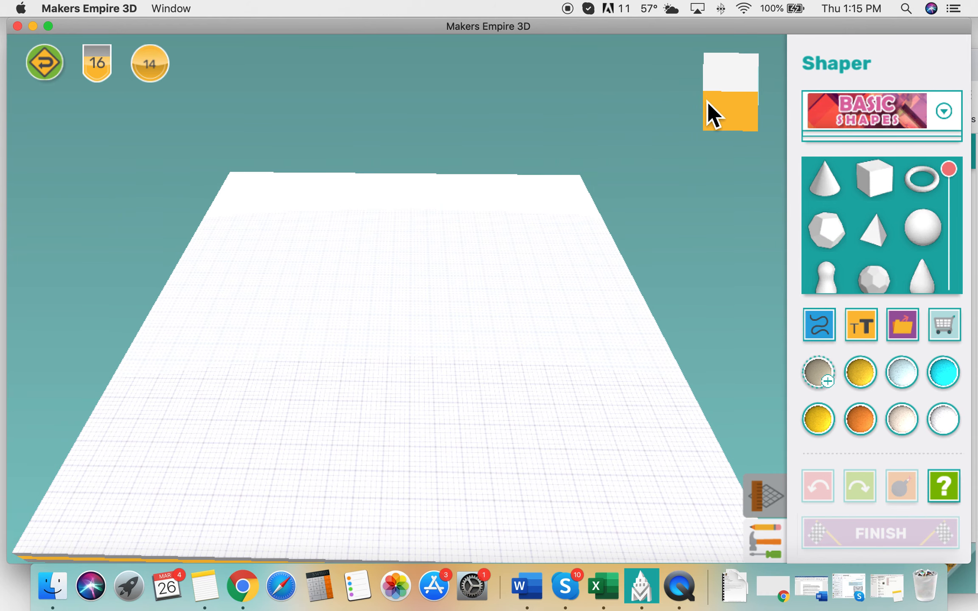
pyautogui.moveTo(740, 113); pyautogui.dragTo(741, 51)
pyautogui.click(742, 115)
pyautogui.click(729, 120)
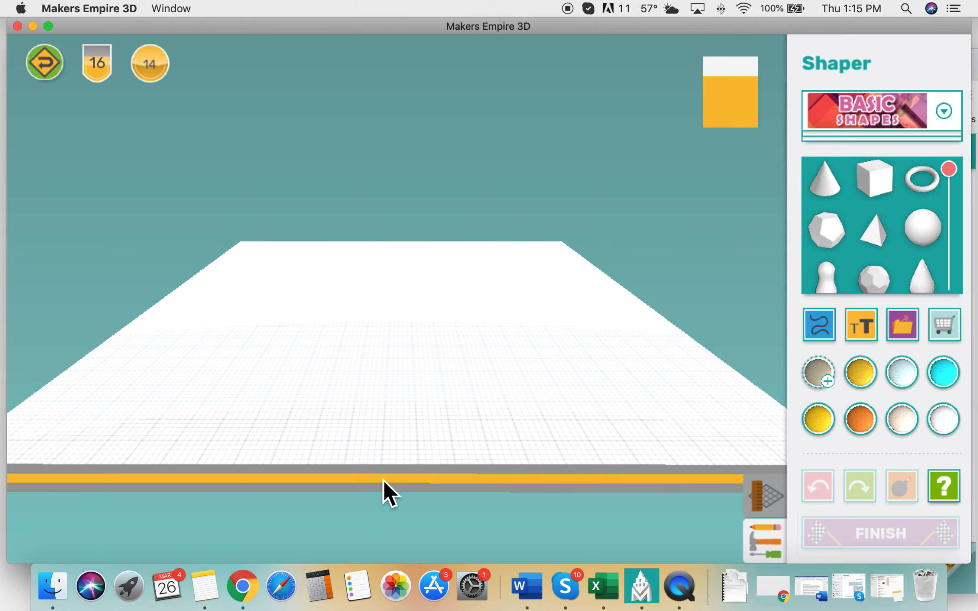
pyautogui.moveTo(384, 480); pyautogui.dragTo(389, 520)
pyautogui.click(735, 116)
pyautogui.click(737, 106)
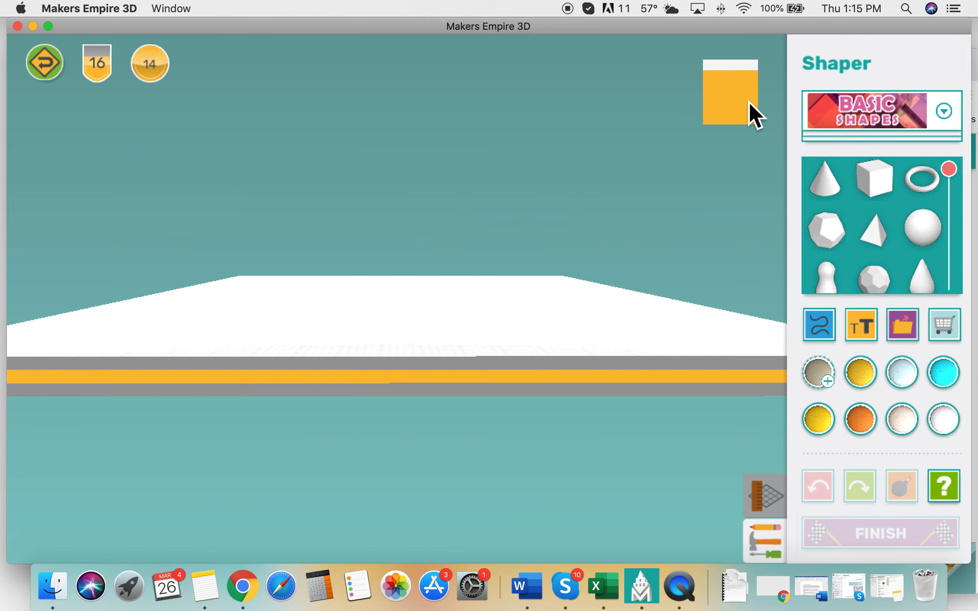
pyautogui.moveTo(956, 175); pyautogui.dragTo(955, 199)
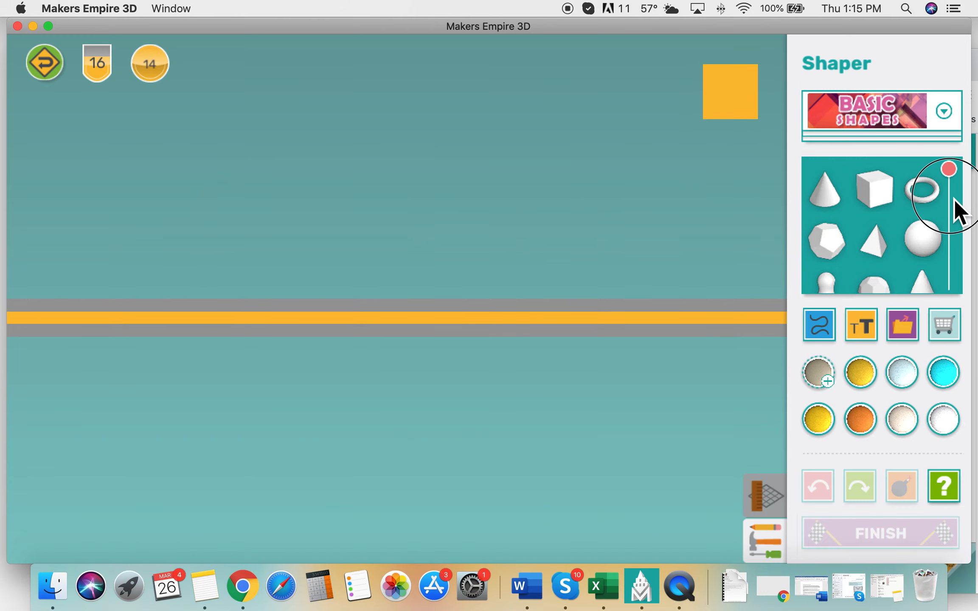
pyautogui.scroll(-5, 844, 268)
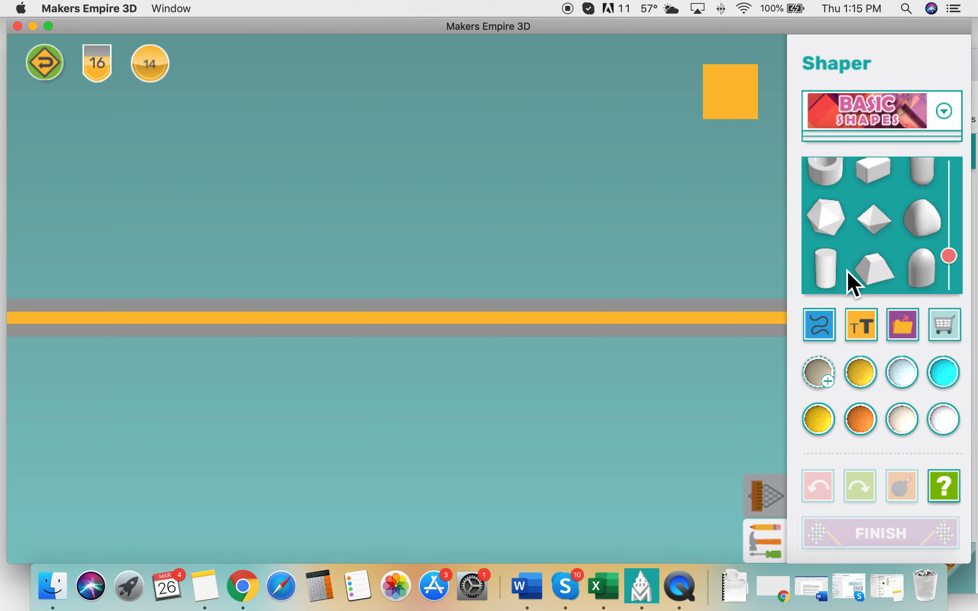
pyautogui.click(834, 264)
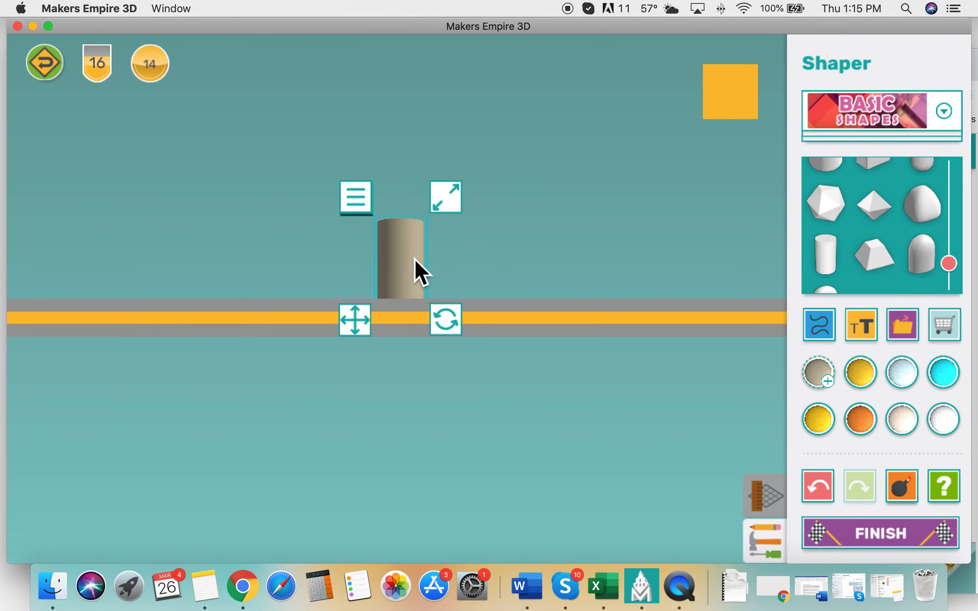
# Resize the cylinder in Free size mode to about 28.1 mm in X, 8.2 mm in Y and 32.9 mm in Z.
pyautogui.click(450, 205)
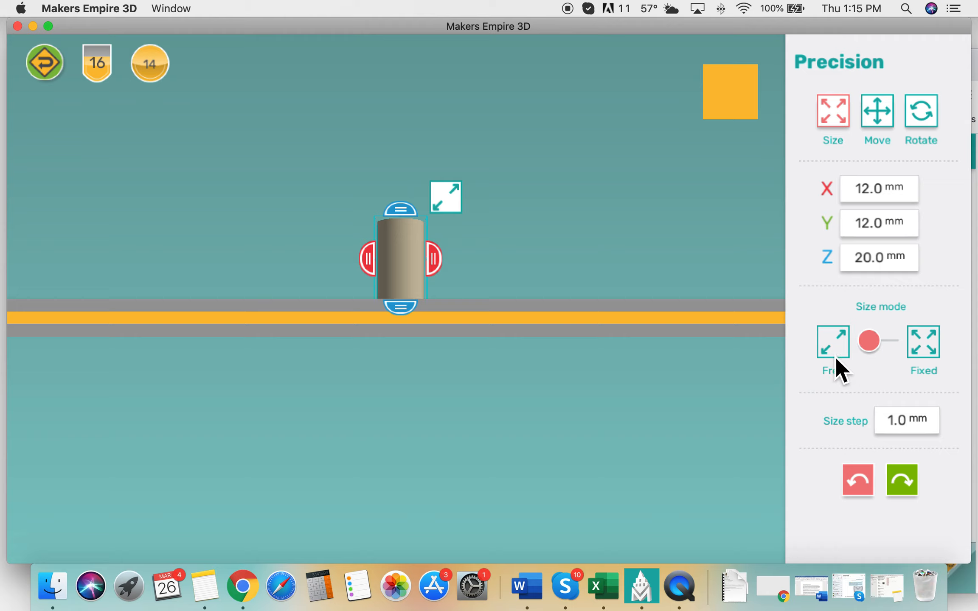
pyautogui.moveTo(445, 198); pyautogui.dragTo(537, 167)
pyautogui.click(926, 345)
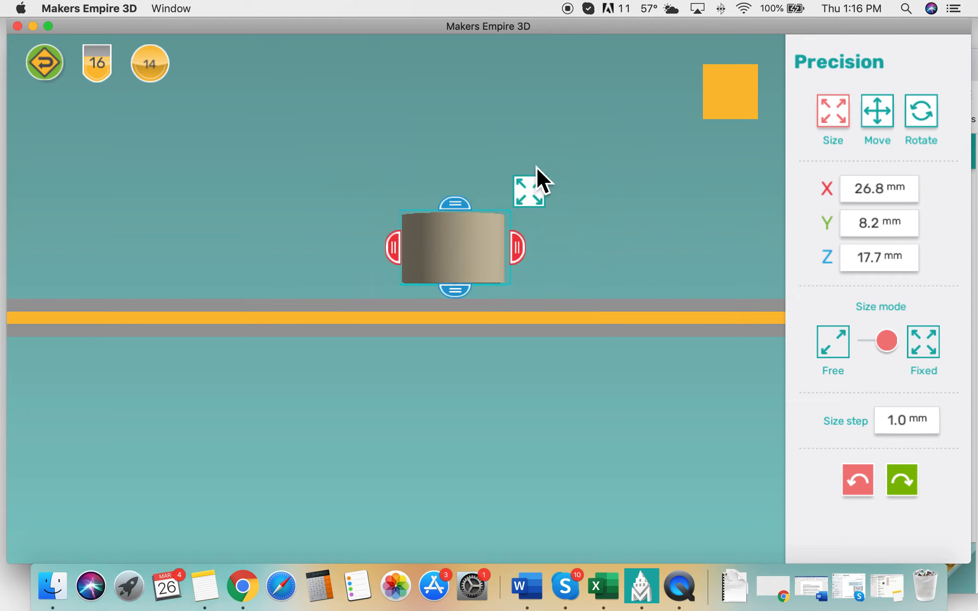
pyautogui.click(886, 343)
pyautogui.moveTo(526, 193); pyautogui.dragTo(529, 129)
pyautogui.moveTo(448, 222)
pyautogui.mouseDown()
pyautogui.moveTo(445, 244)
pyautogui.moveTo(455, 222)
pyautogui.mouseUp()
pyautogui.moveTo(526, 151); pyautogui.dragTo(541, 125)
pyautogui.moveTo(414, 220); pyautogui.dragTo(380, 216)
pyautogui.moveTo(479, 124); pyautogui.dragTo(473, 162)
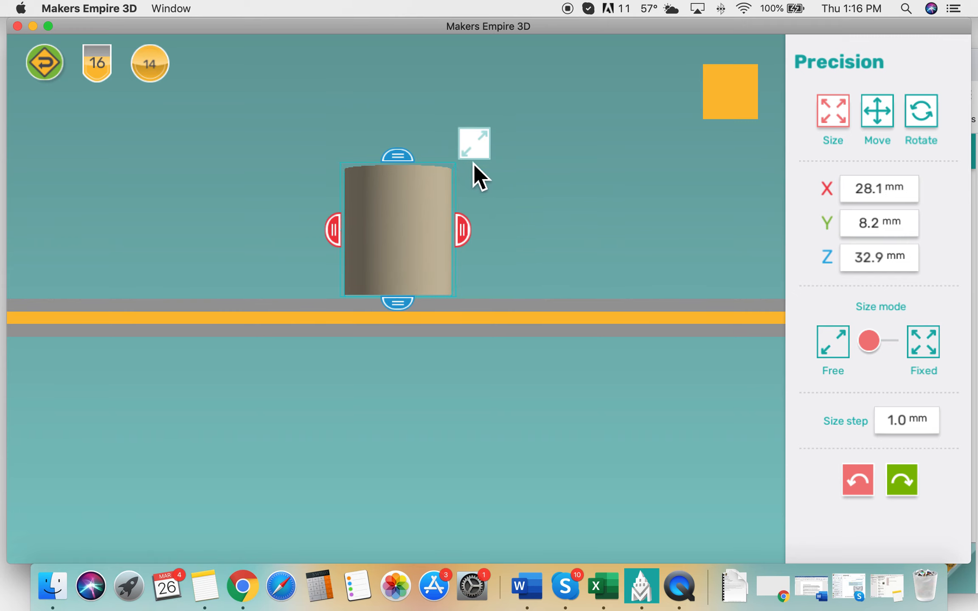
pyautogui.click(587, 439)
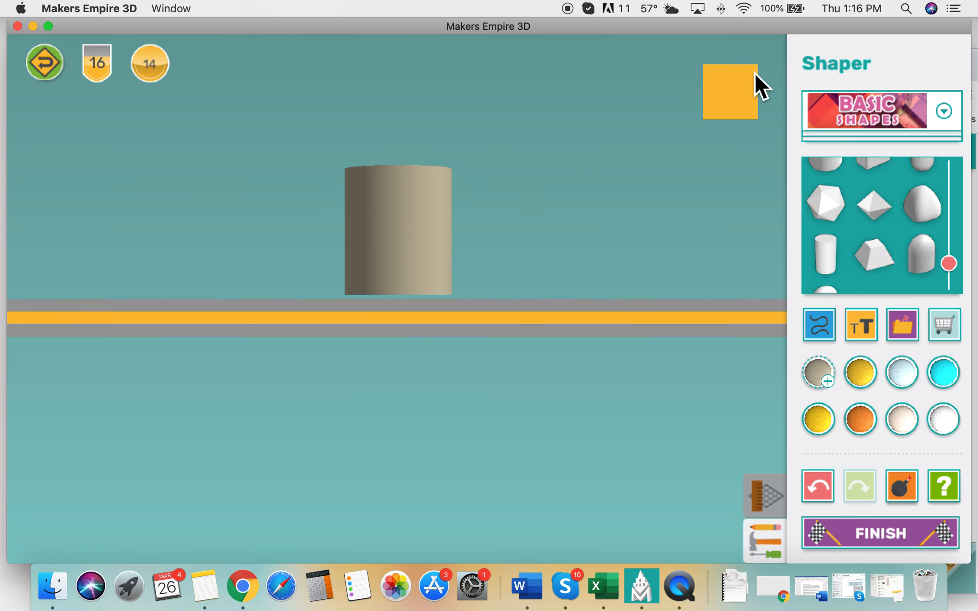
# Reshape the cylinder's oval base into a near-circle of about 24.2 mm in X by 23.1 mm in Y.
pyautogui.click(744, 102)
pyautogui.moveTo(731, 163); pyautogui.dragTo(720, 35)
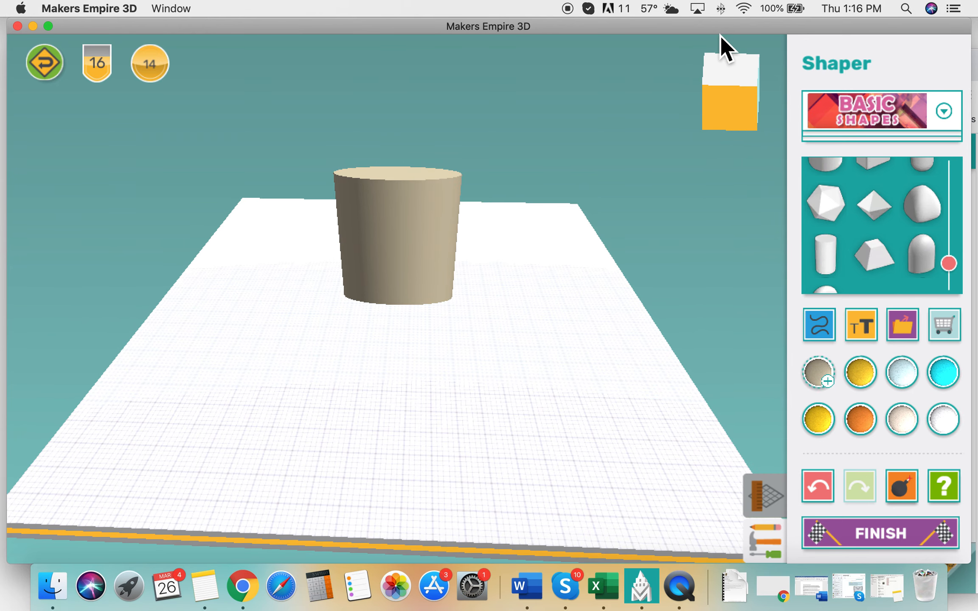
pyautogui.click(733, 78)
pyautogui.click(414, 303)
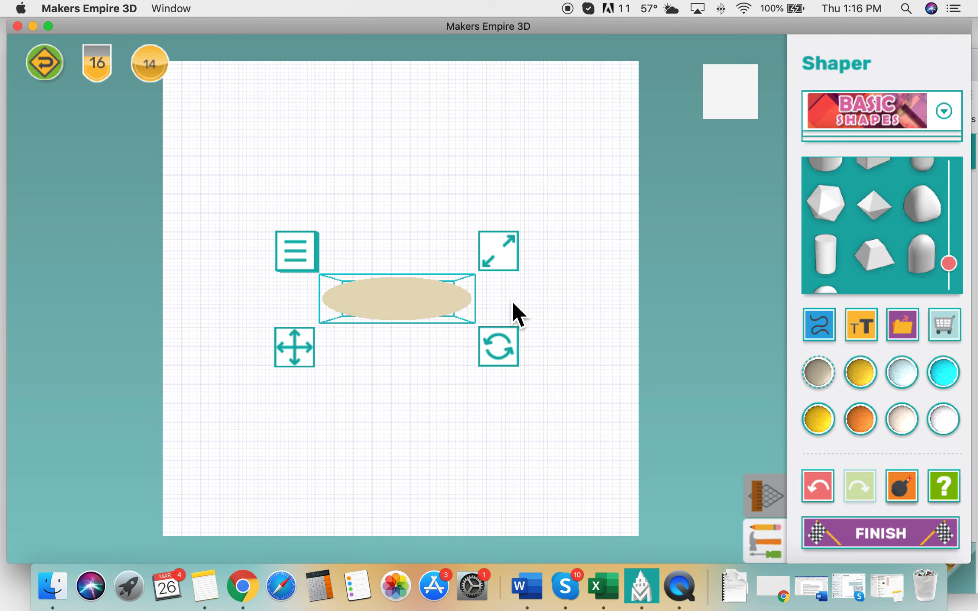
pyautogui.moveTo(504, 261); pyautogui.dragTo(476, 175)
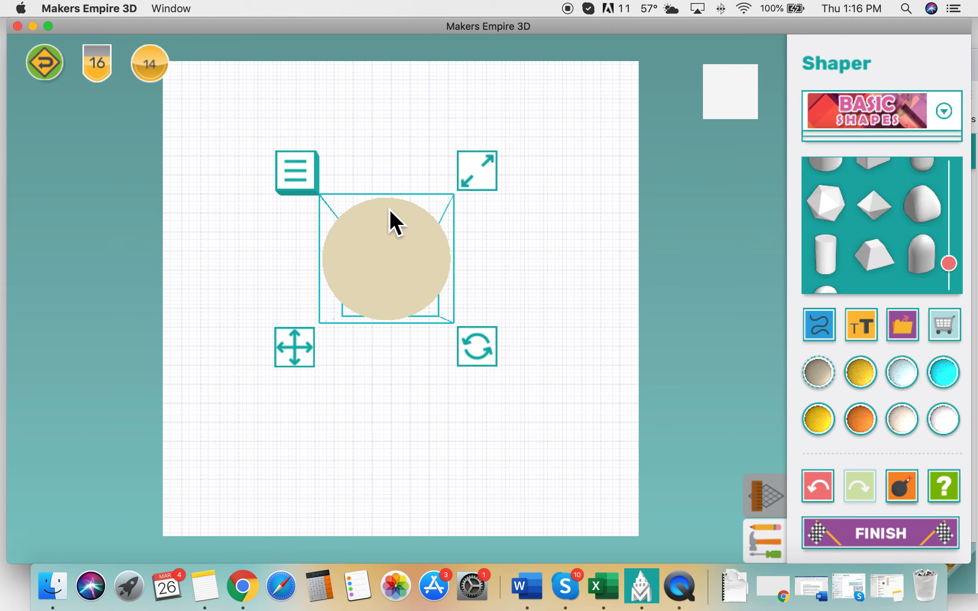
# Duplicate the cylinder and colour the copy orange.
pyautogui.click(742, 104)
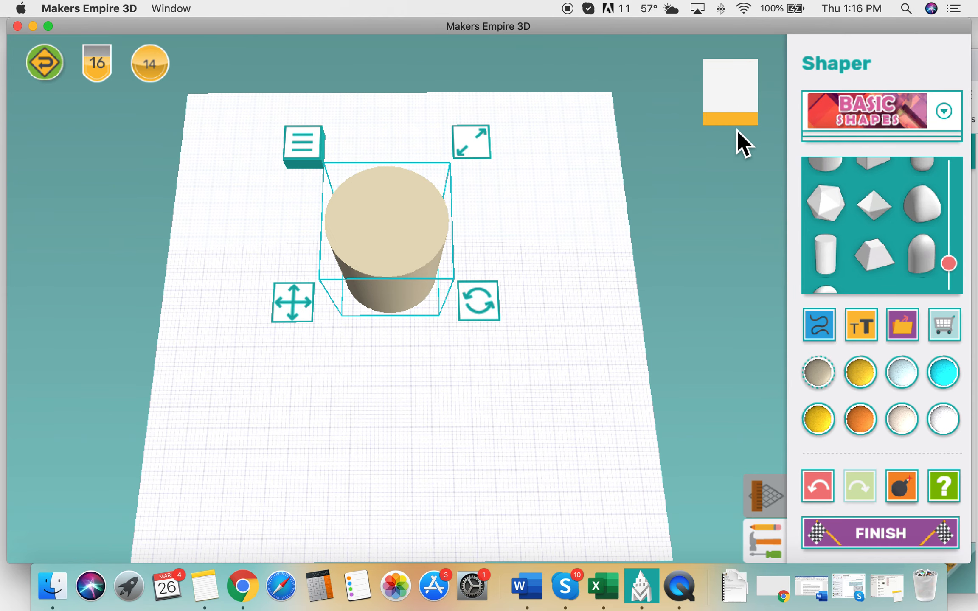
pyautogui.click(736, 118)
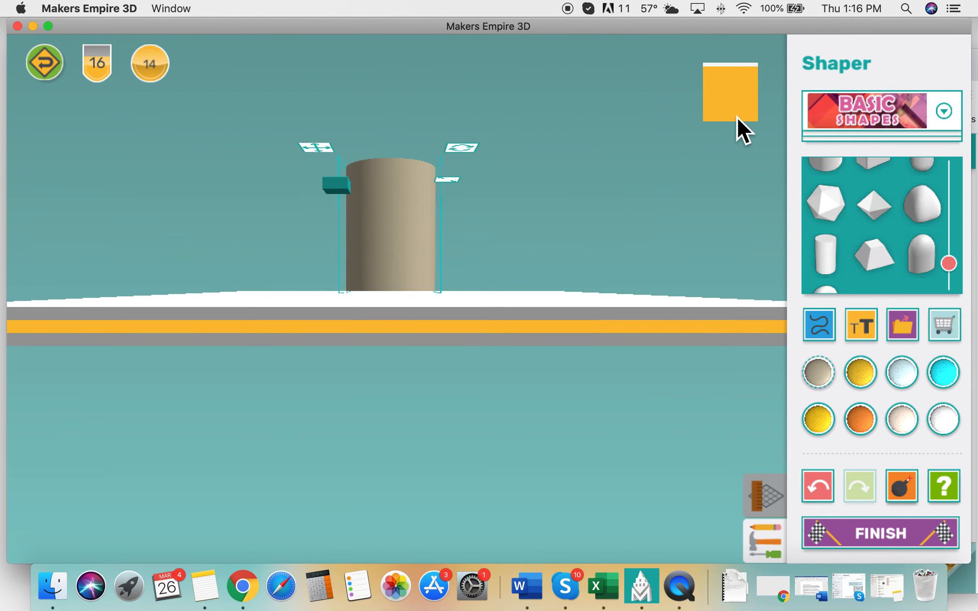
pyautogui.click(552, 204)
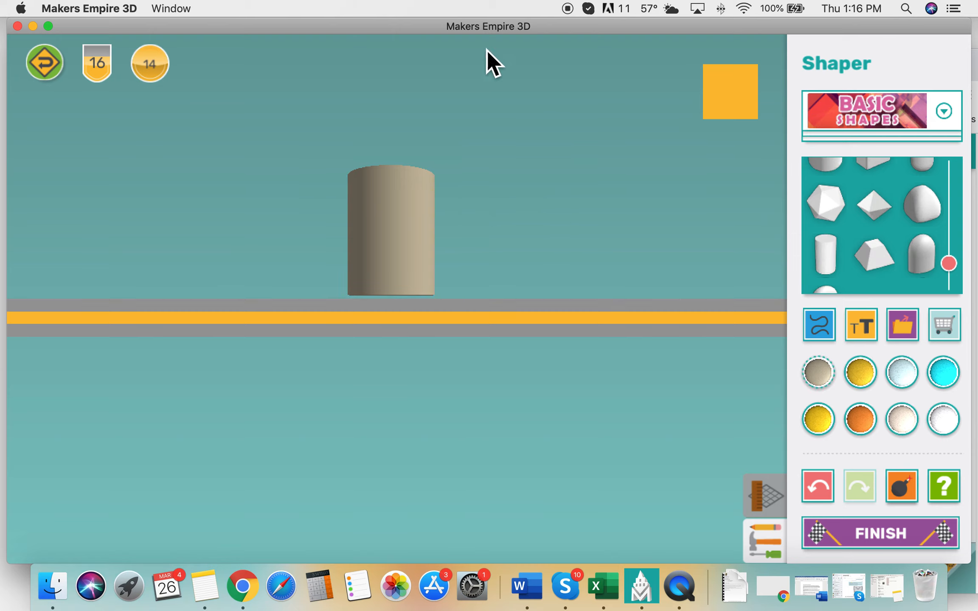
pyautogui.click(395, 223)
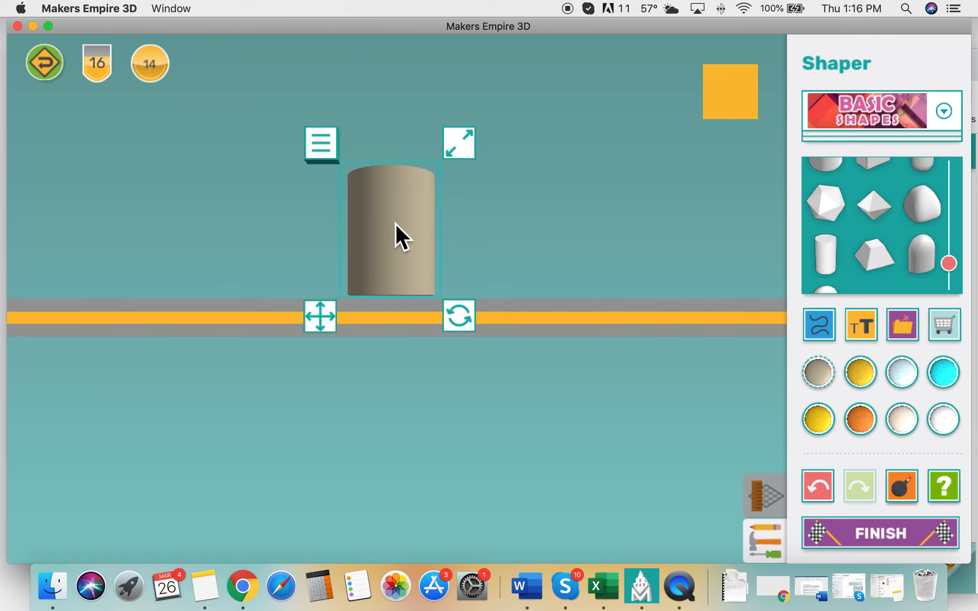
pyautogui.click(337, 153)
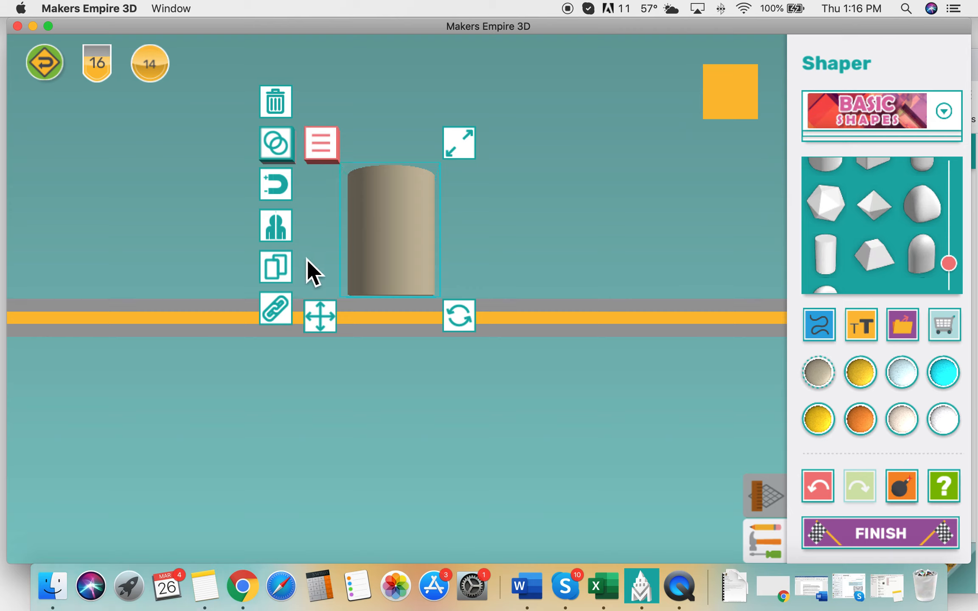
pyautogui.click(283, 273)
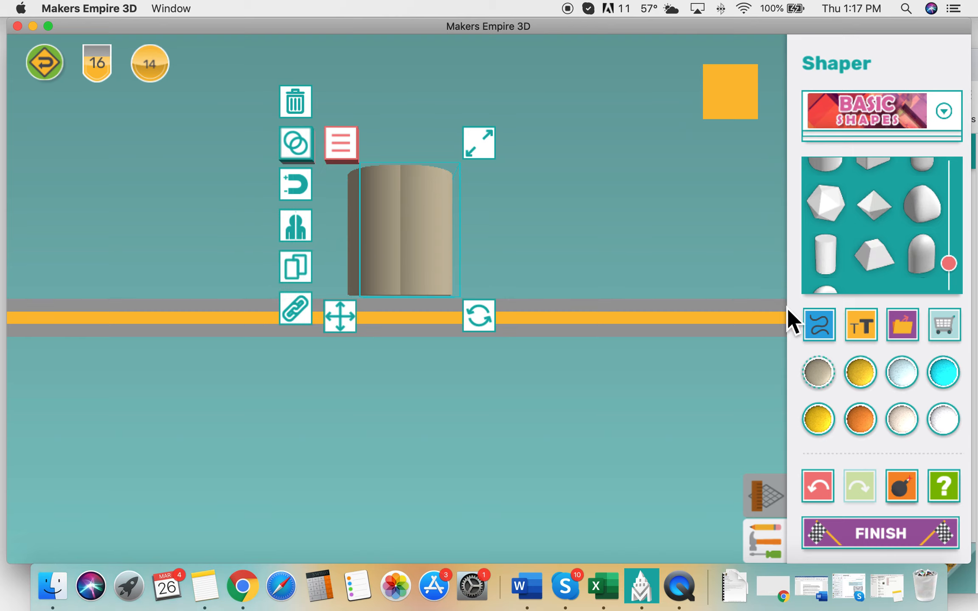
pyautogui.click(861, 421)
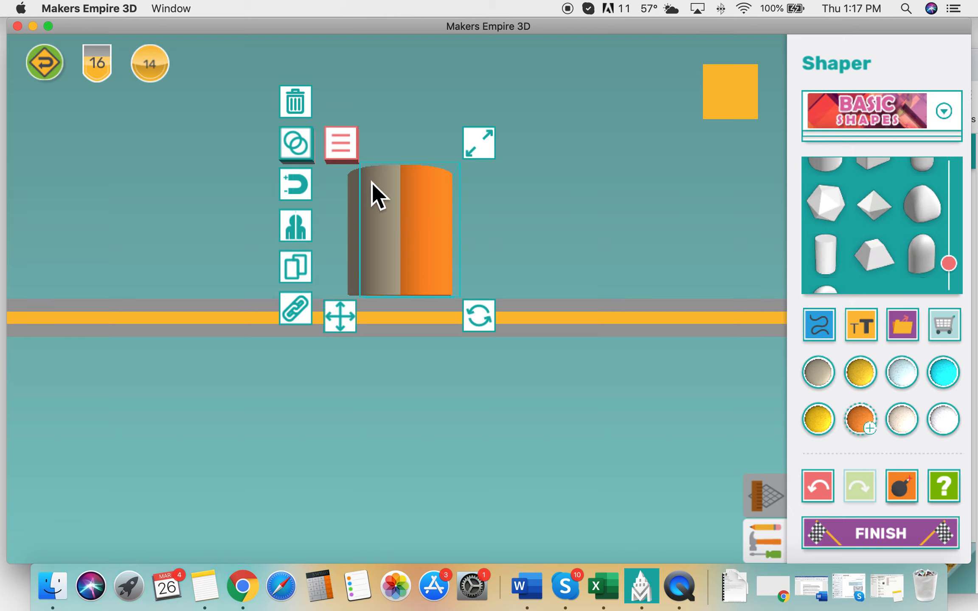
# Set the orange copy apart from the original and scale it proportionally in Fixed size mode to about 20.9 × 20.0 × 28.5 mm.
pyautogui.moveTo(436, 221); pyautogui.dragTo(591, 216)
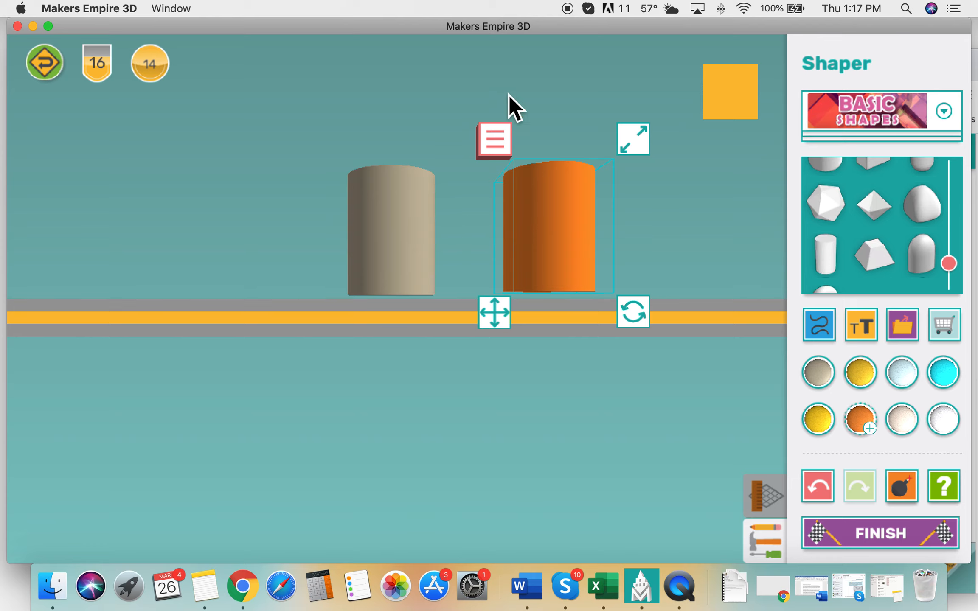
pyautogui.click(638, 141)
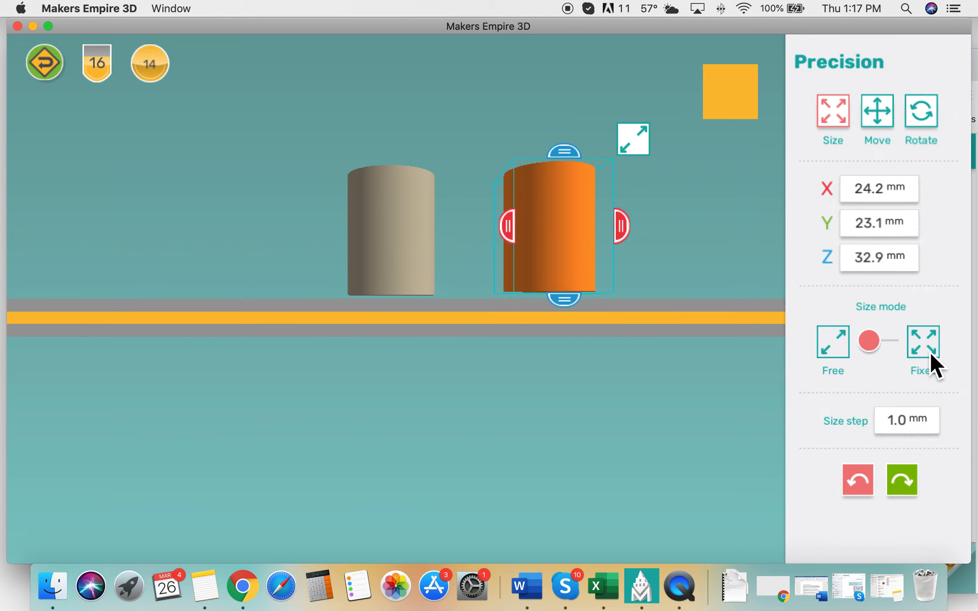
pyautogui.click(929, 352)
pyautogui.click(631, 135)
pyautogui.moveTo(631, 135); pyautogui.dragTo(621, 142)
# Place the orange cylinder centred inside the grey one, with its top protruding slightly above the rim.
pyautogui.moveTo(564, 208); pyautogui.dragTo(393, 196)
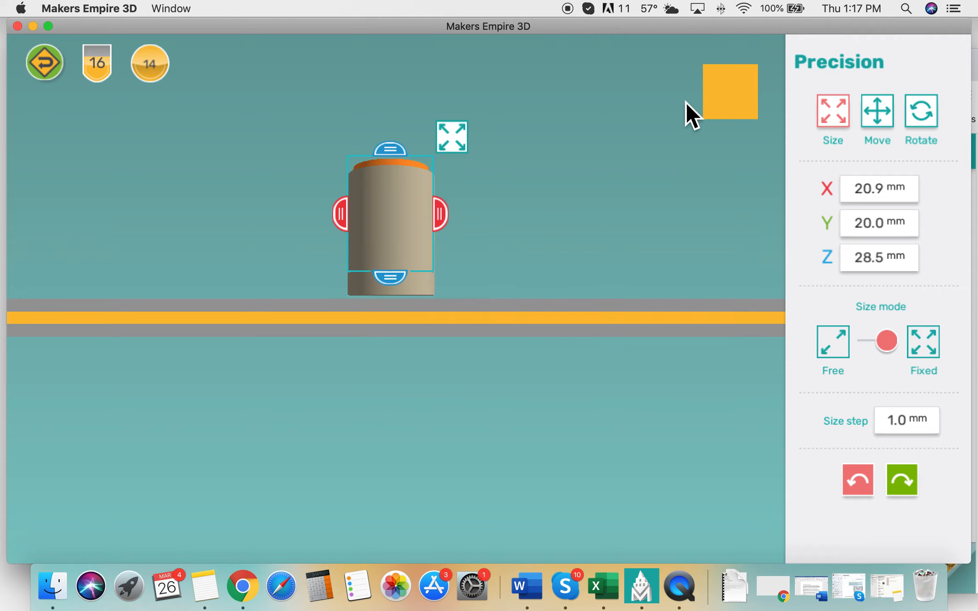
pyautogui.click(724, 87)
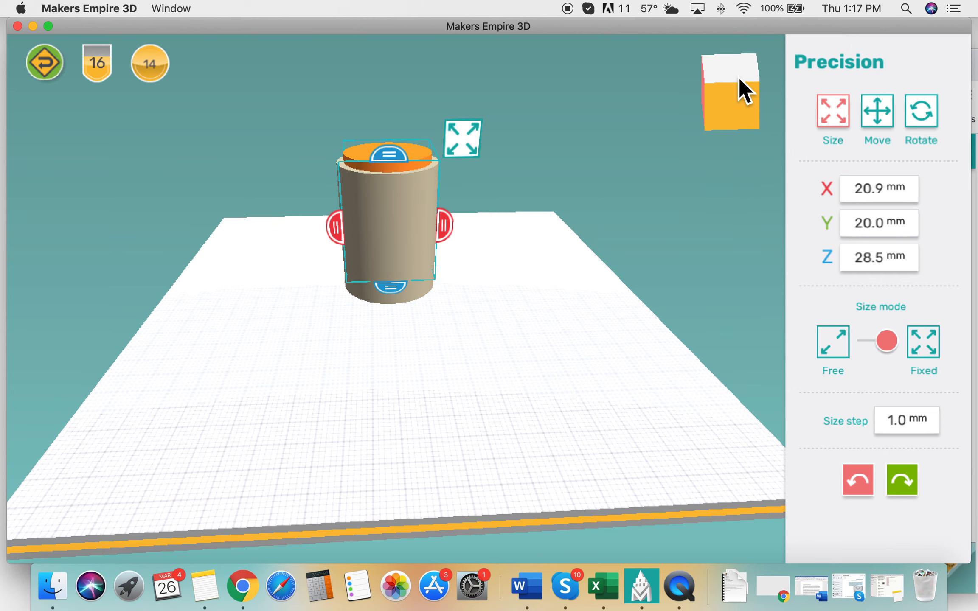
pyautogui.click(740, 76)
pyautogui.click(571, 148)
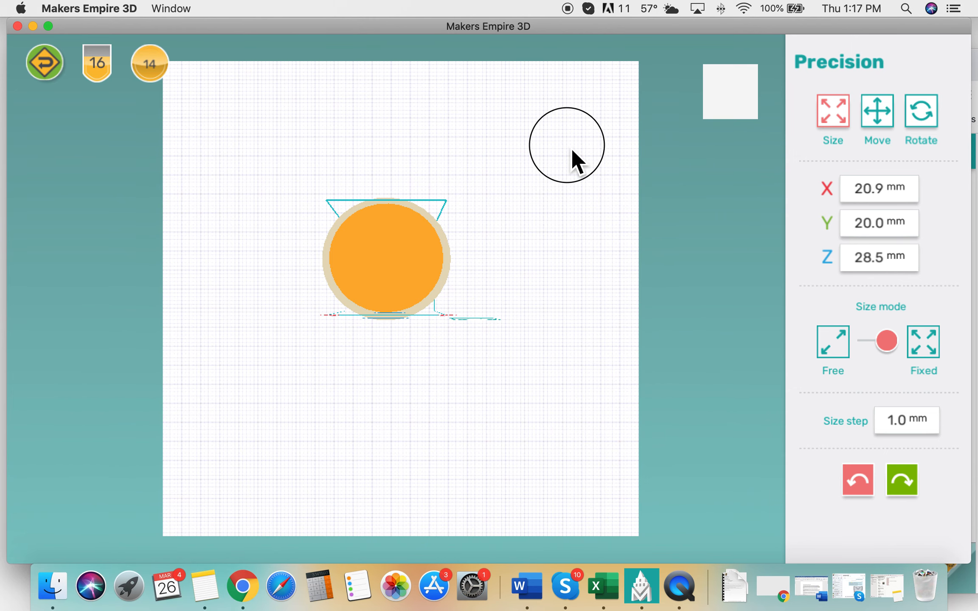
pyautogui.moveTo(378, 246)
pyautogui.mouseDown()
pyautogui.moveTo(348, 245)
pyautogui.moveTo(407, 250)
pyautogui.moveTo(392, 253)
pyautogui.mouseUp()
# Try subtracting the inner orange cylinder from the grey one, inspect the hollow preview from several sides, and discard it.
pyautogui.click(707, 106)
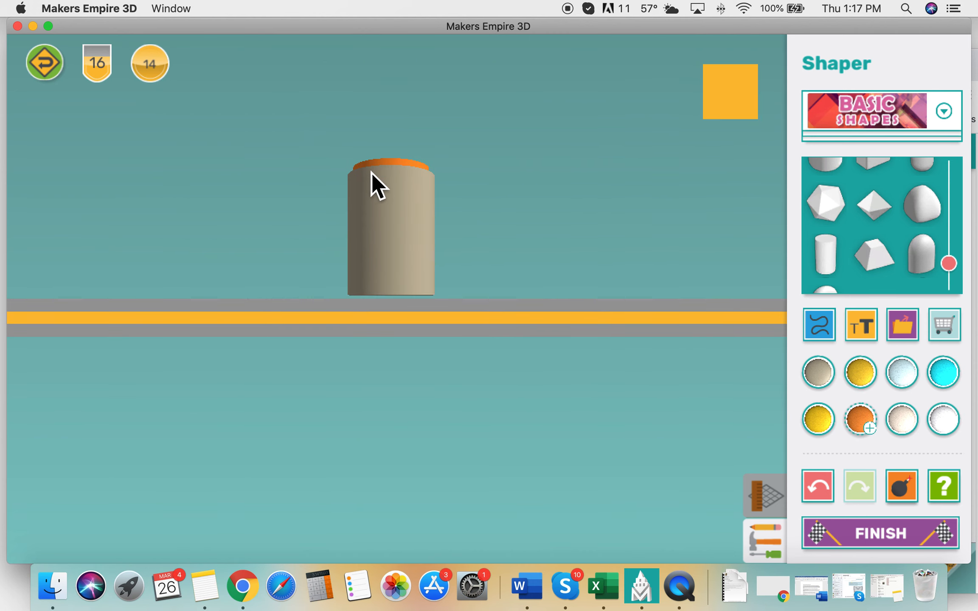
pyautogui.click(374, 172)
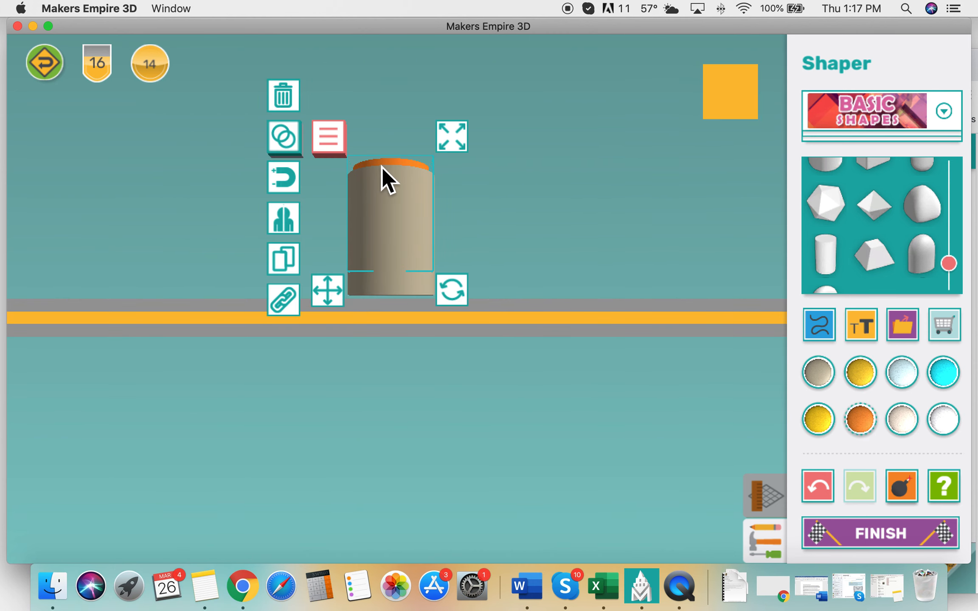
pyautogui.click(290, 147)
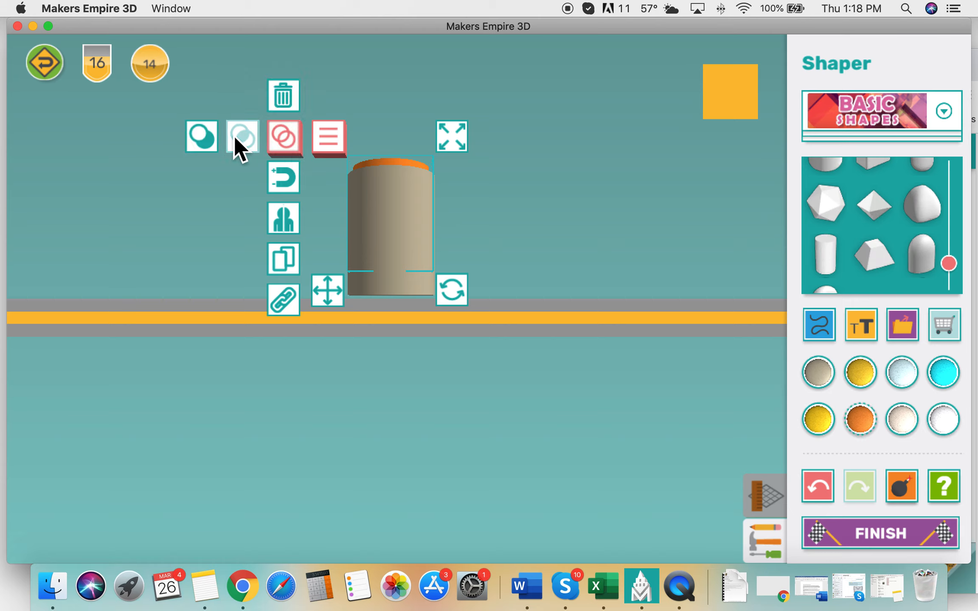
pyautogui.click(207, 138)
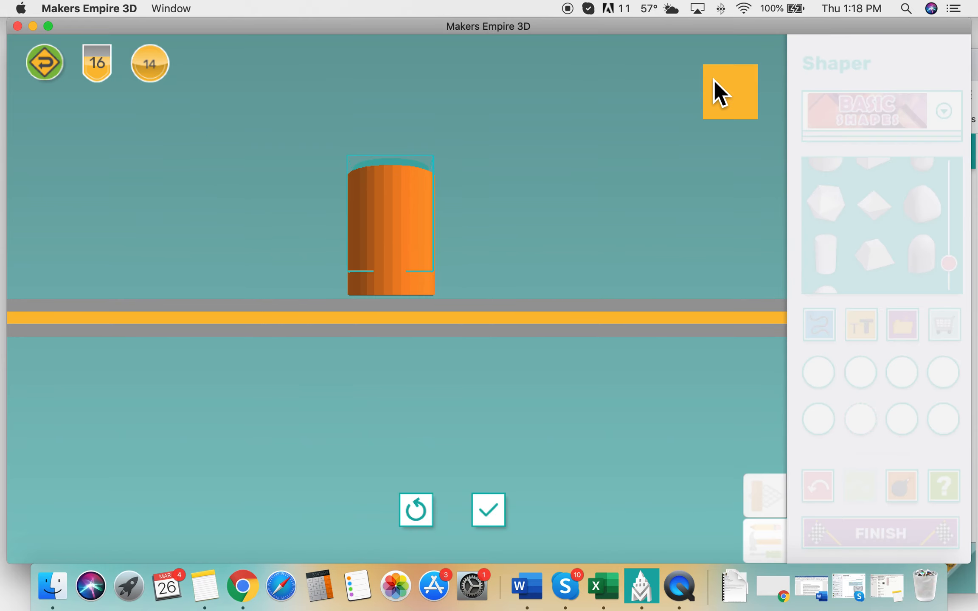
pyautogui.moveTo(736, 86); pyautogui.dragTo(729, 189)
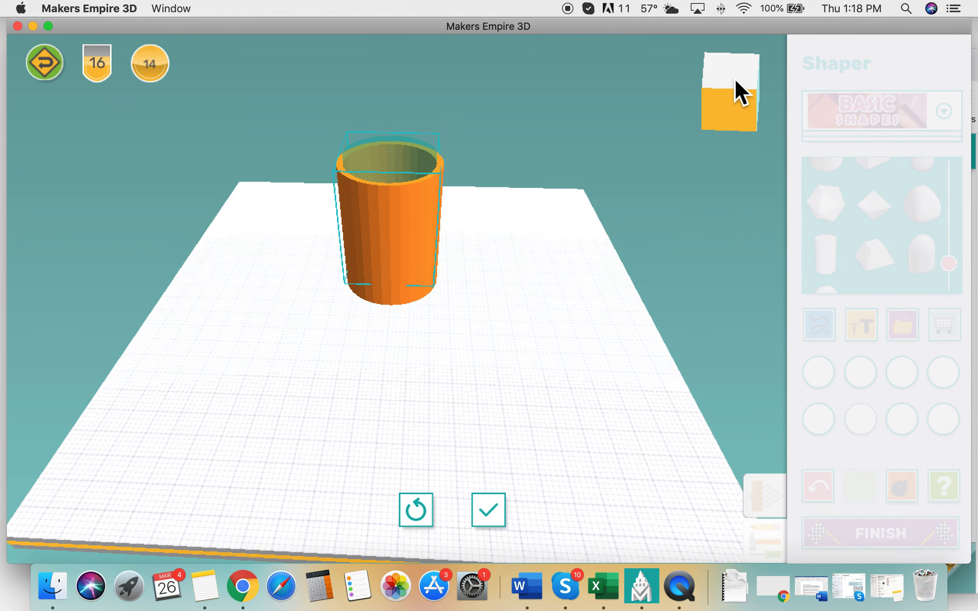
pyautogui.click(735, 79)
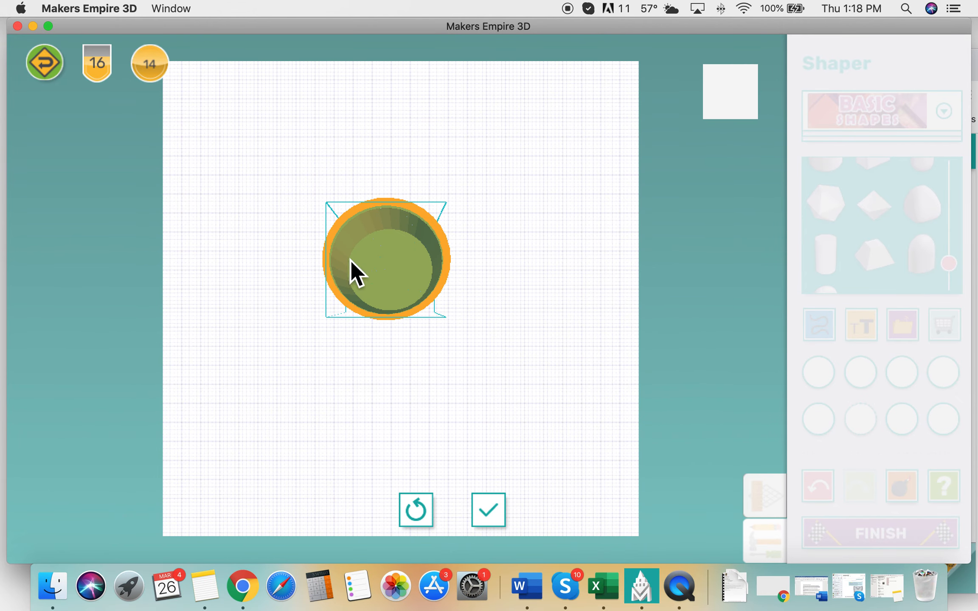
pyautogui.click(734, 113)
pyautogui.click(731, 111)
pyautogui.click(734, 102)
pyautogui.click(734, 121)
pyautogui.click(414, 515)
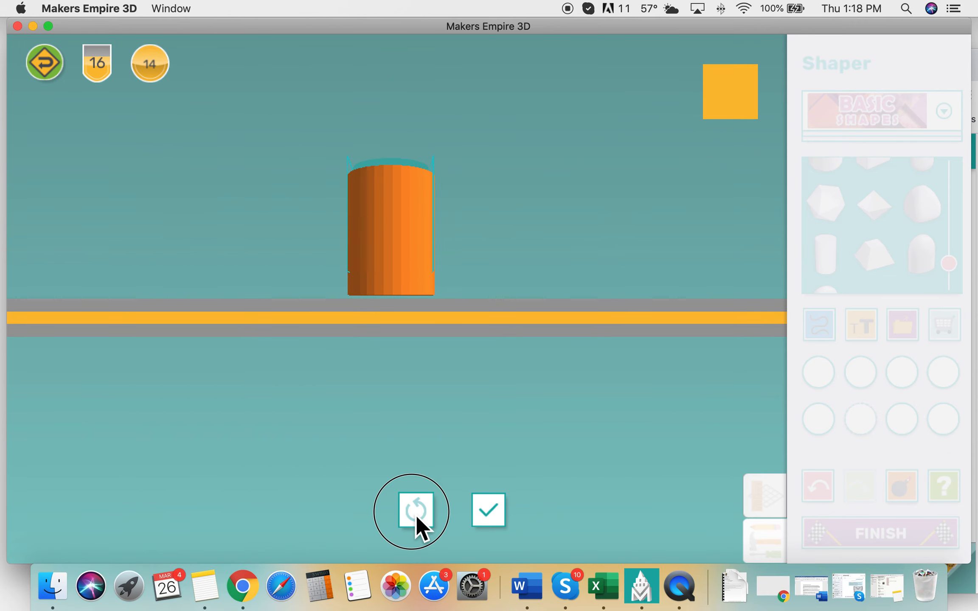
# Try subtracting with the grey outer cylinder as the cutter on the orange inner one, and discard the preview.
pyautogui.click(545, 207)
pyautogui.click(403, 284)
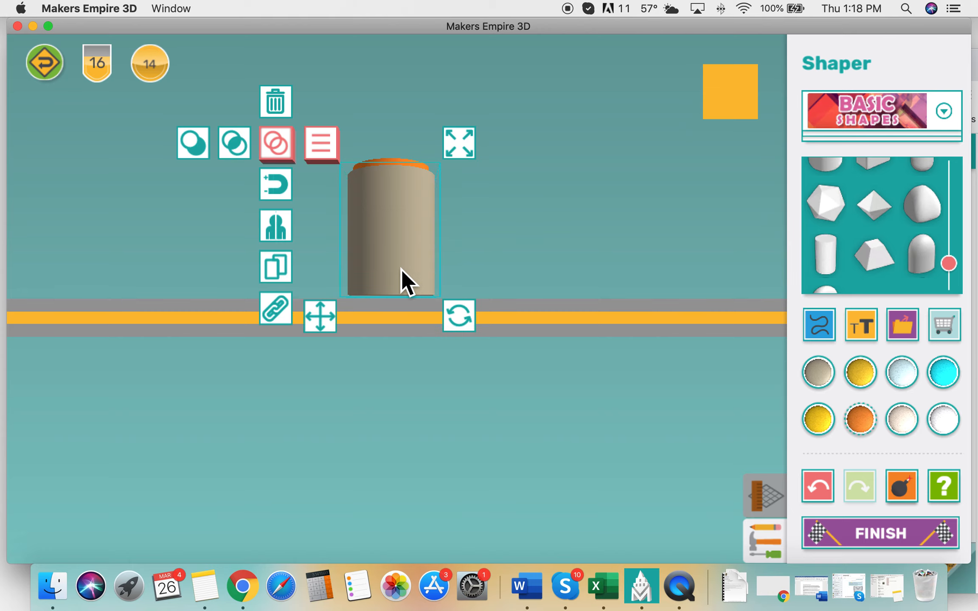
pyautogui.click(195, 148)
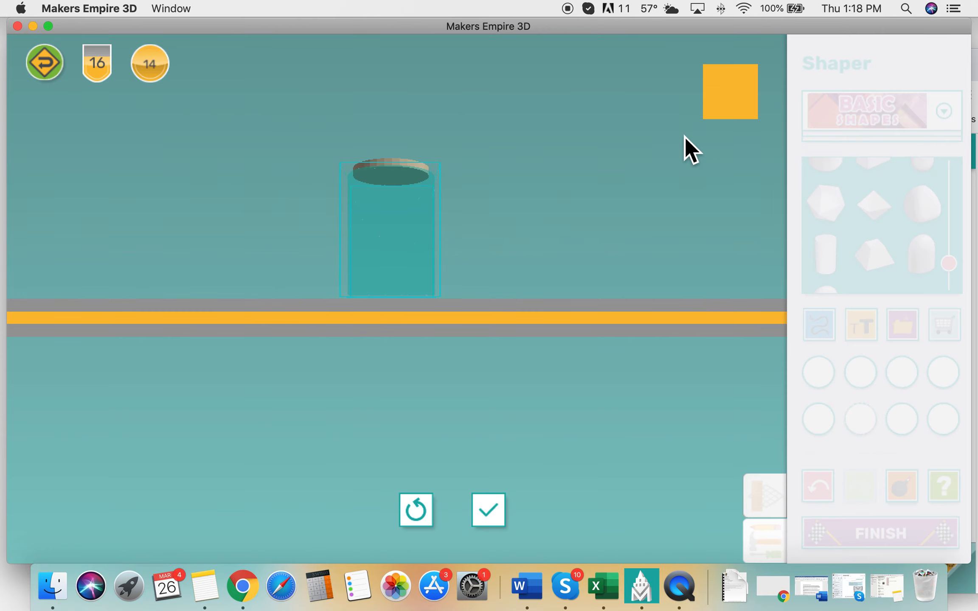
pyautogui.click(415, 510)
# Subtract the orange inner cylinder from the grey one and apply the cut to hollow out the cup.
pyautogui.click(415, 114)
pyautogui.click(393, 166)
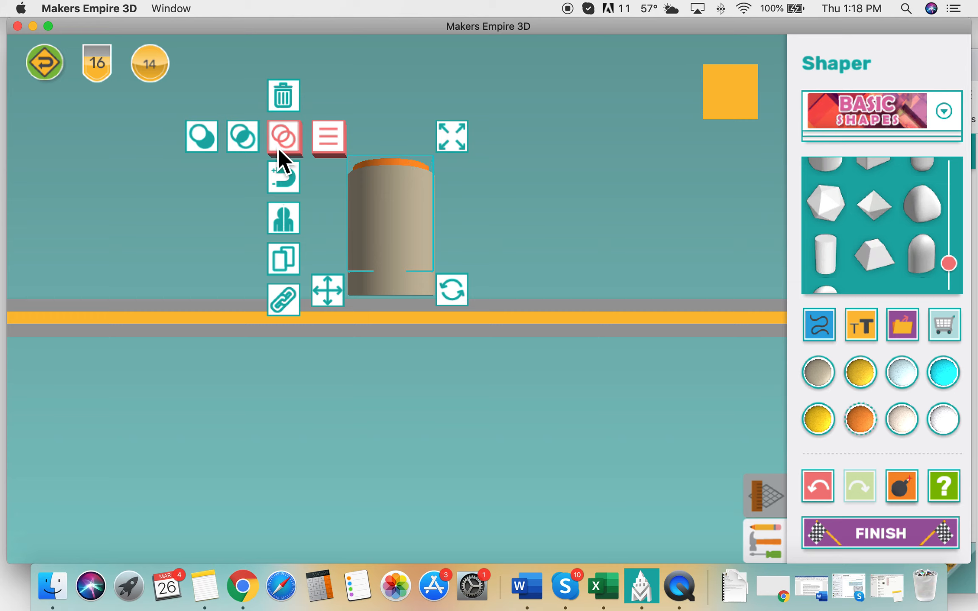
pyautogui.click(200, 145)
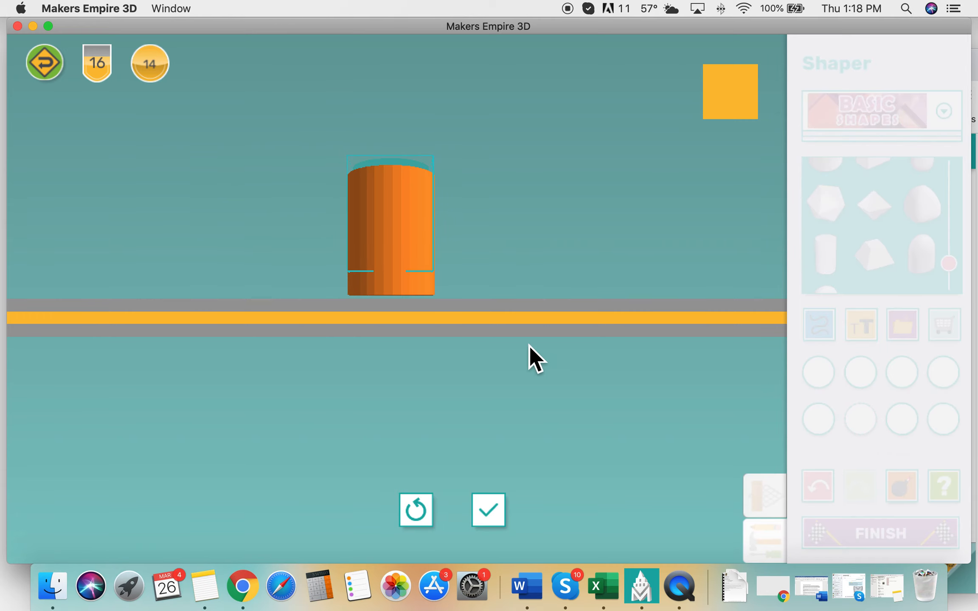
pyautogui.moveTo(713, 113); pyautogui.dragTo(725, 72)
pyautogui.click(492, 513)
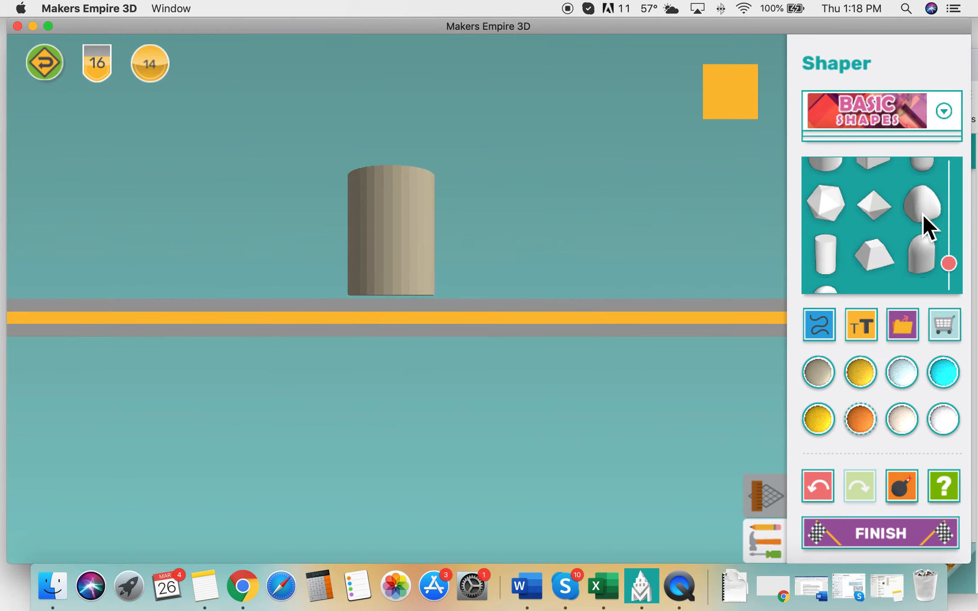
# Add an orange torus from the basic shapes and set it and the cup clear of each other, side by side.
pyautogui.moveTo(950, 265); pyautogui.dragTo(952, 162)
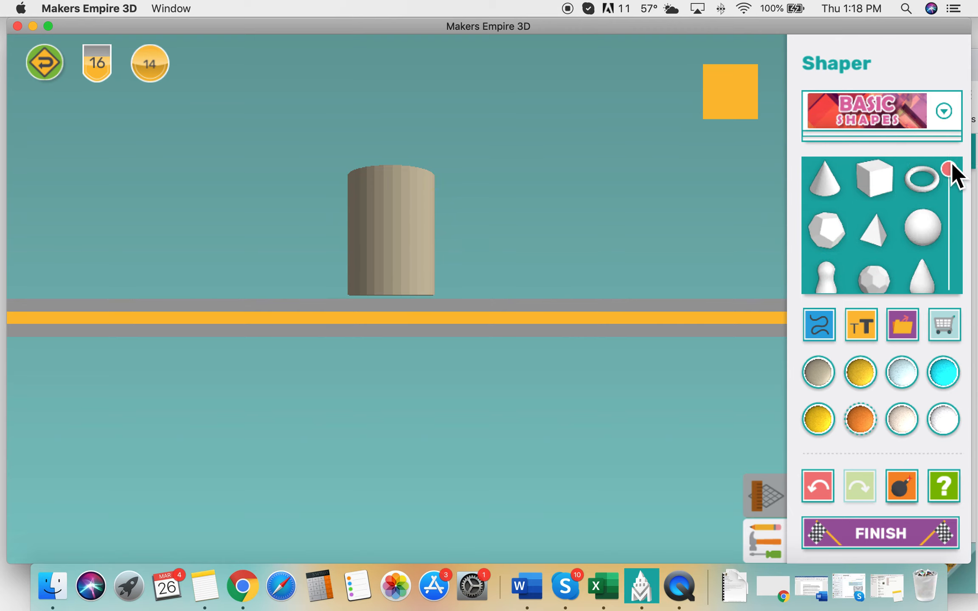
pyautogui.click(935, 190)
pyautogui.moveTo(417, 269); pyautogui.dragTo(536, 246)
pyautogui.moveTo(356, 290); pyautogui.dragTo(351, 249)
pyautogui.click(718, 110)
pyautogui.click(549, 149)
# Rotate the torus to exactly 270° about X so that it stands upright facing the front.
pyautogui.click(516, 243)
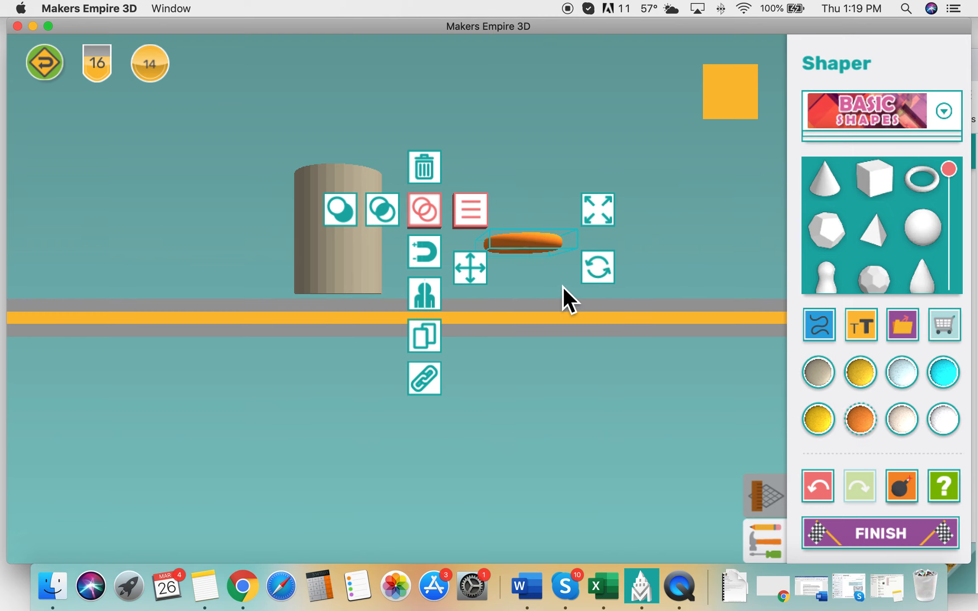
pyautogui.click(598, 268)
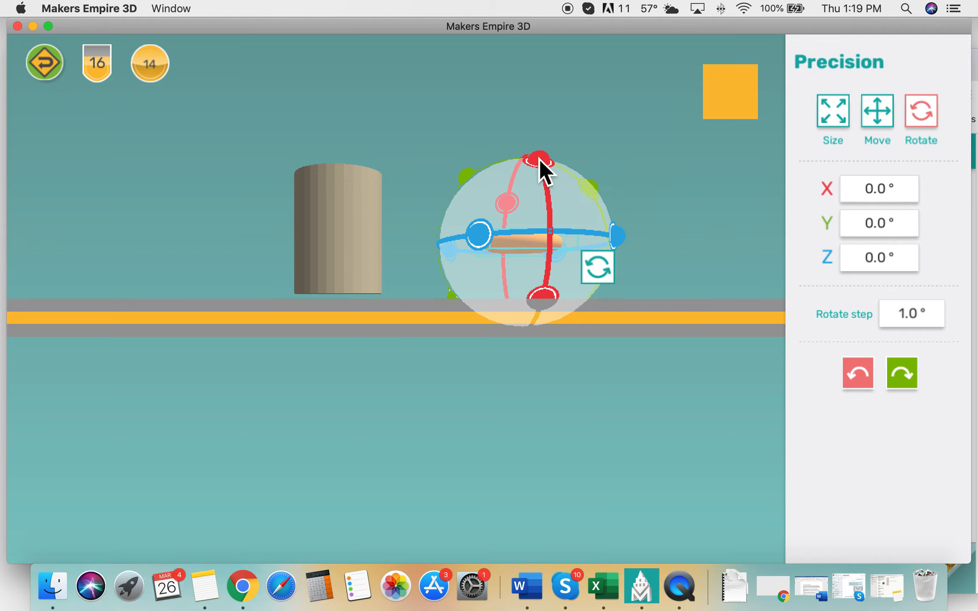
pyautogui.moveTo(543, 161); pyautogui.dragTo(537, 301)
pyautogui.click(880, 192)
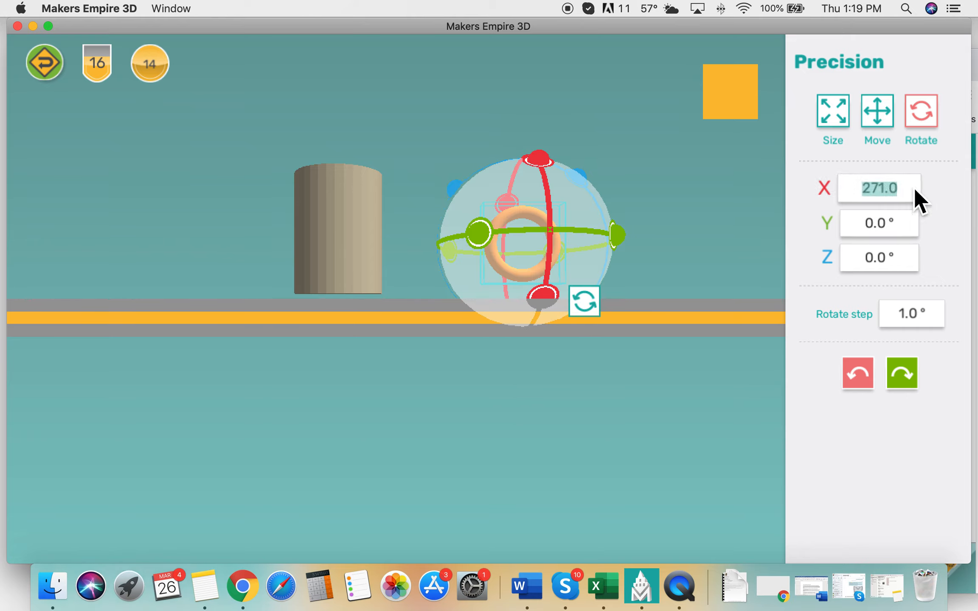
pyautogui.write('270')
pyautogui.click(879, 421)
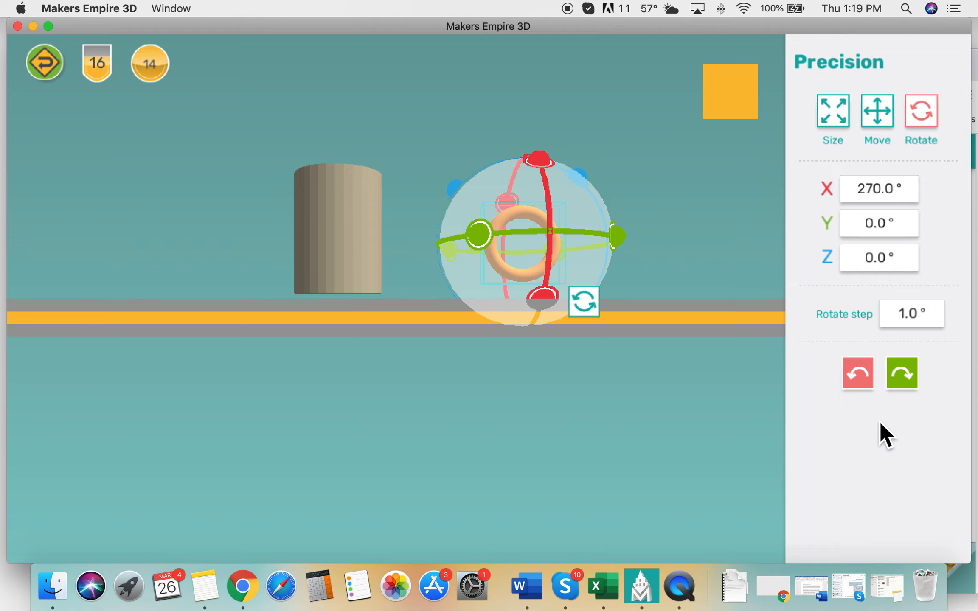
# Inspect the upright torus from an angle and from the front, and review its rotation values.
pyautogui.moveTo(750, 109); pyautogui.dragTo(582, 155)
pyautogui.click(583, 155)
pyautogui.moveTo(719, 101)
pyautogui.mouseDown()
pyautogui.moveTo(674, 98)
pyautogui.moveTo(716, 98)
pyautogui.mouseUp()
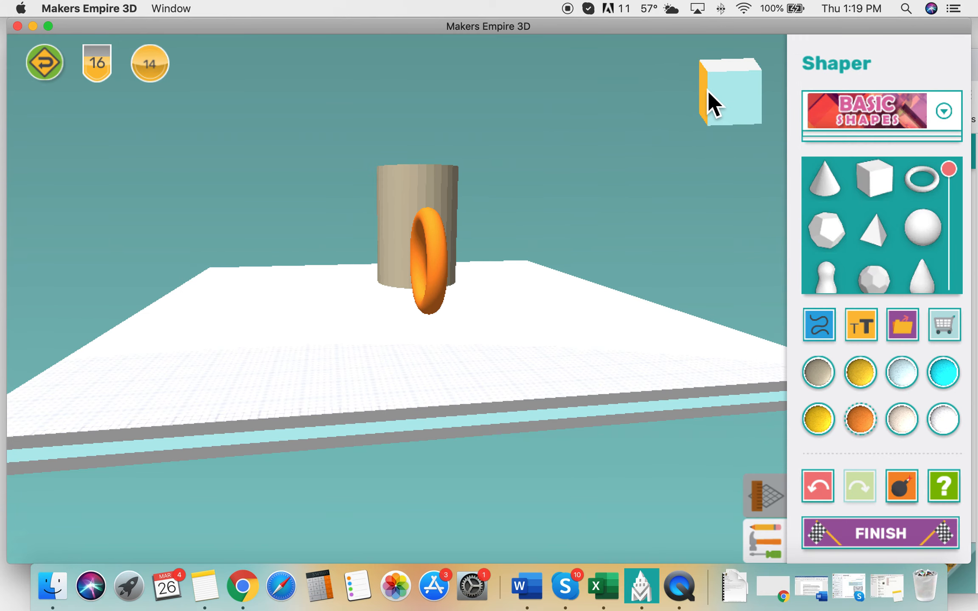
pyautogui.click(708, 90)
pyautogui.click(712, 92)
pyautogui.click(547, 246)
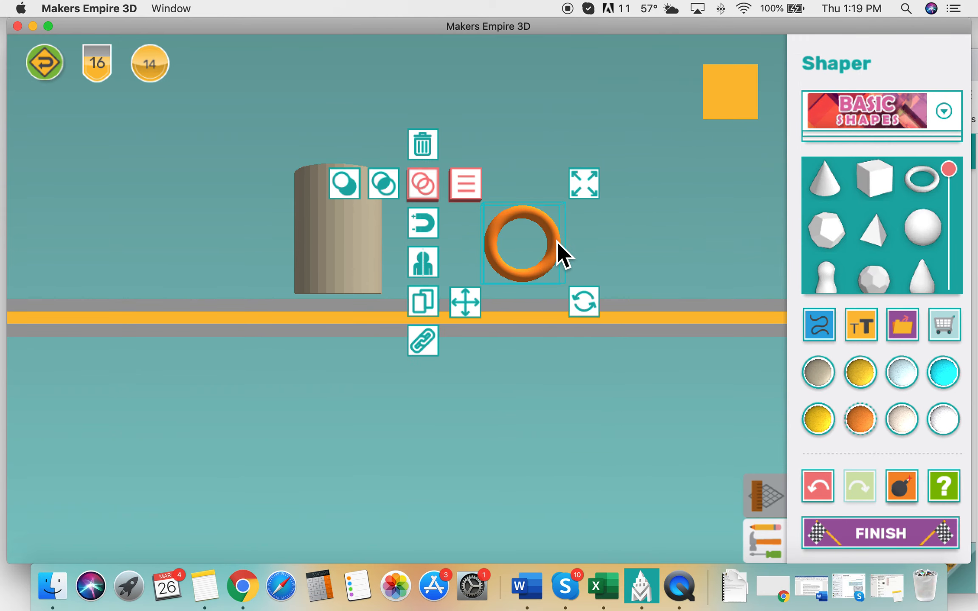
pyautogui.click(584, 302)
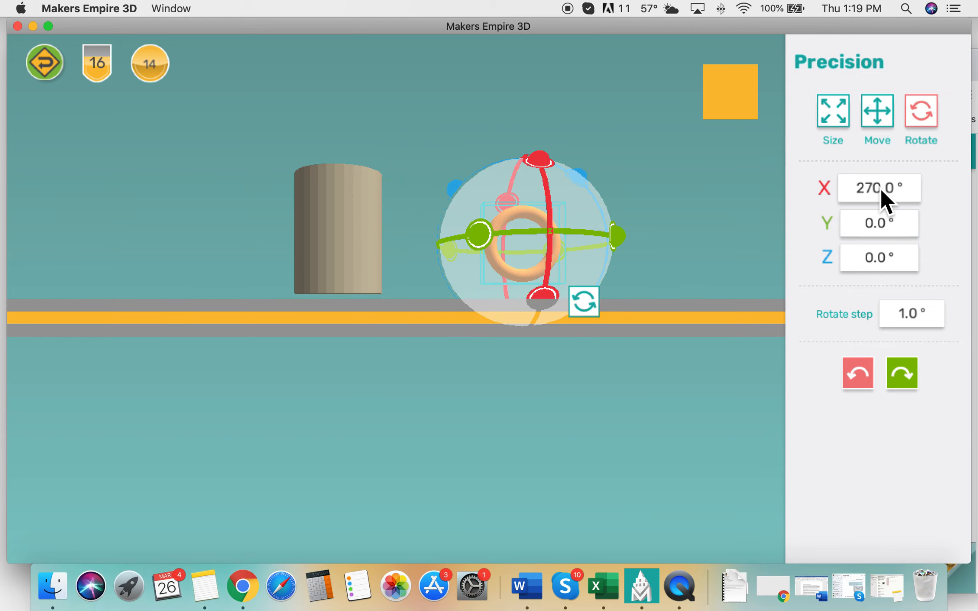
pyautogui.click(721, 188)
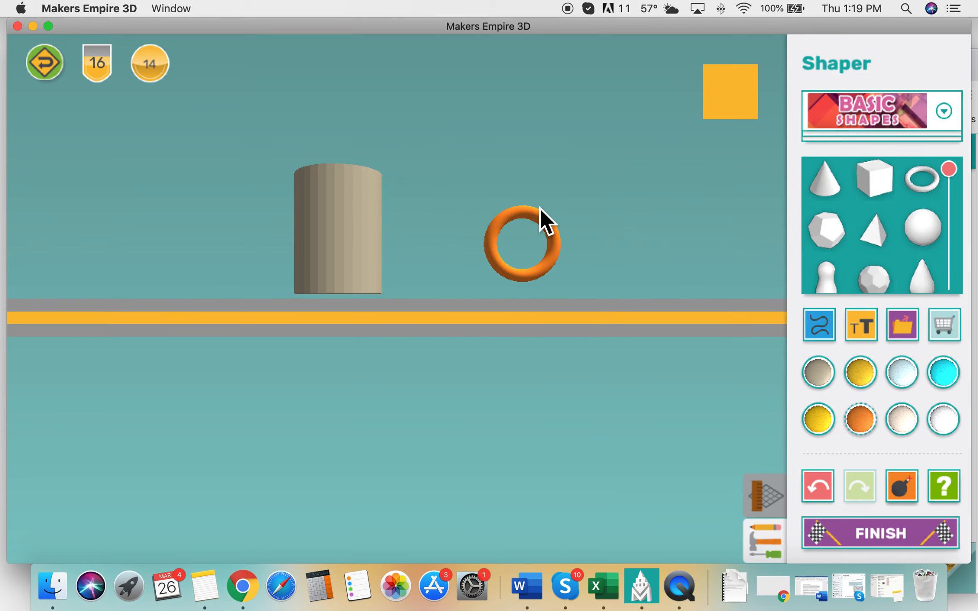
# Raise the torus closer to the cup and add a cube covering the half of the ring nearest the cup.
pyautogui.moveTo(535, 219); pyautogui.dragTo(532, 148)
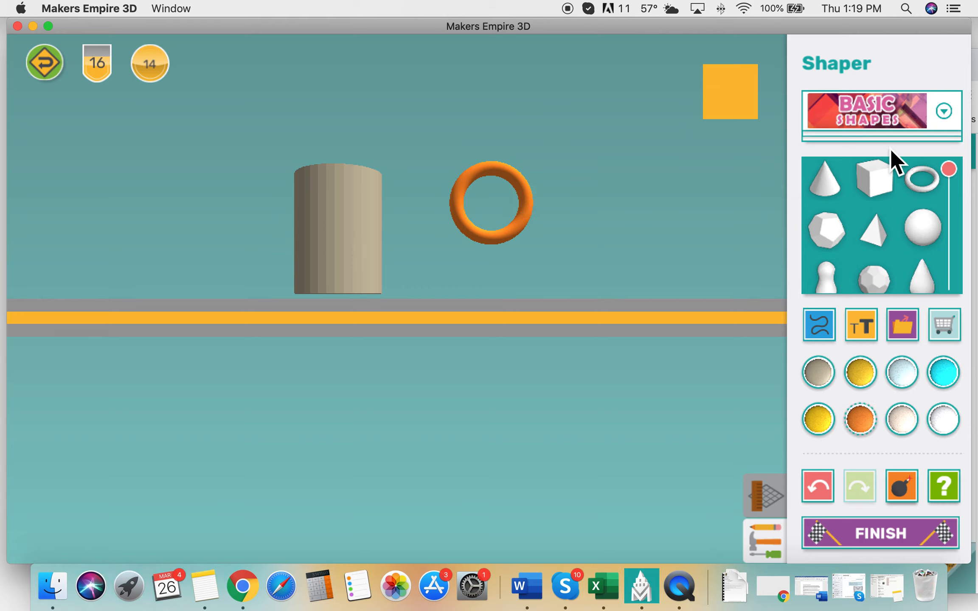
pyautogui.click(876, 178)
pyautogui.moveTo(376, 253); pyautogui.dragTo(466, 202)
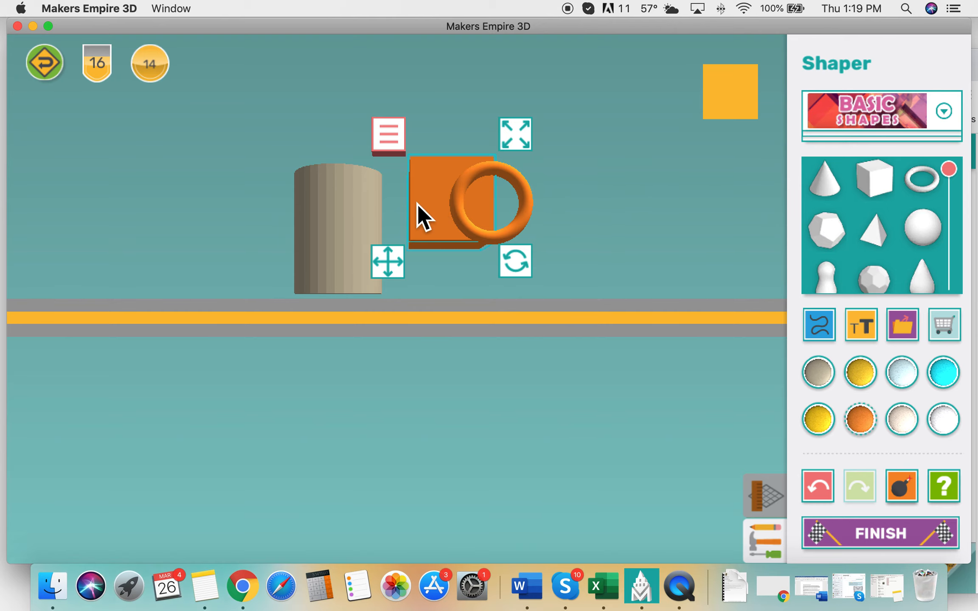
# Shift the torus in depth, using a side view, so that it passes through the middle of the cube.
pyautogui.moveTo(724, 111); pyautogui.dragTo(533, 128)
pyautogui.moveTo(755, 102); pyautogui.dragTo(699, 100)
pyautogui.click(730, 97)
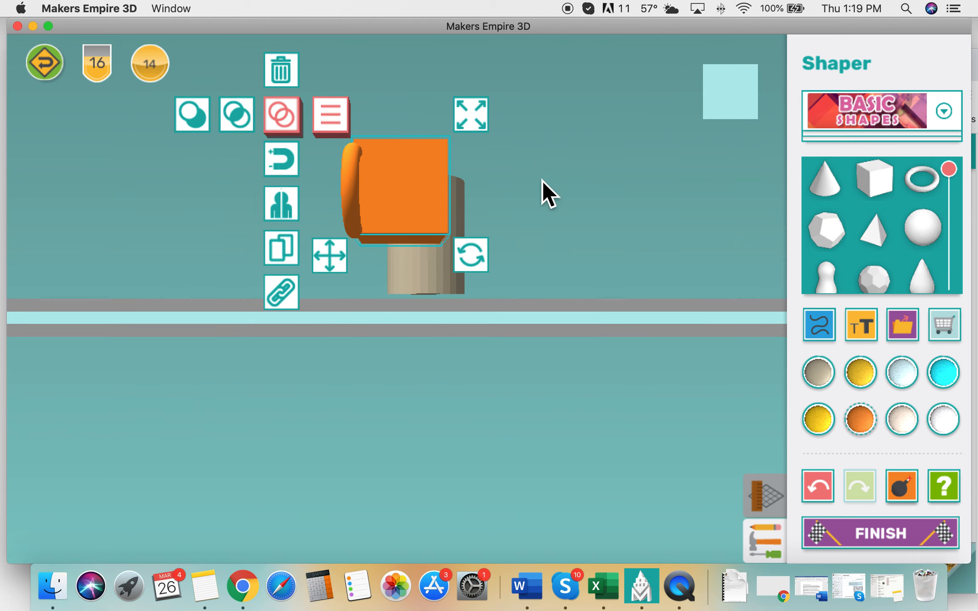
pyautogui.click(362, 199)
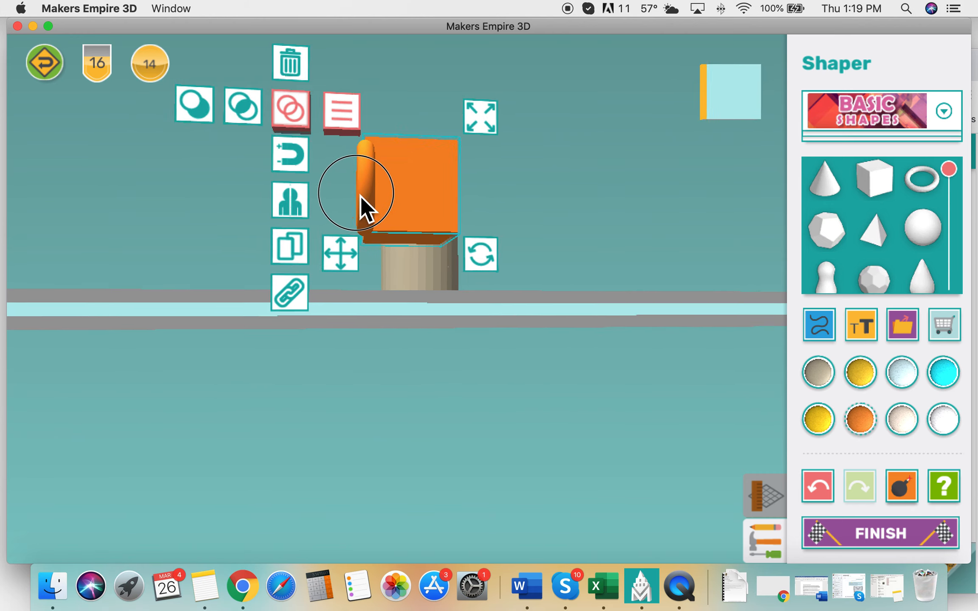
pyautogui.moveTo(358, 189); pyautogui.dragTo(421, 178)
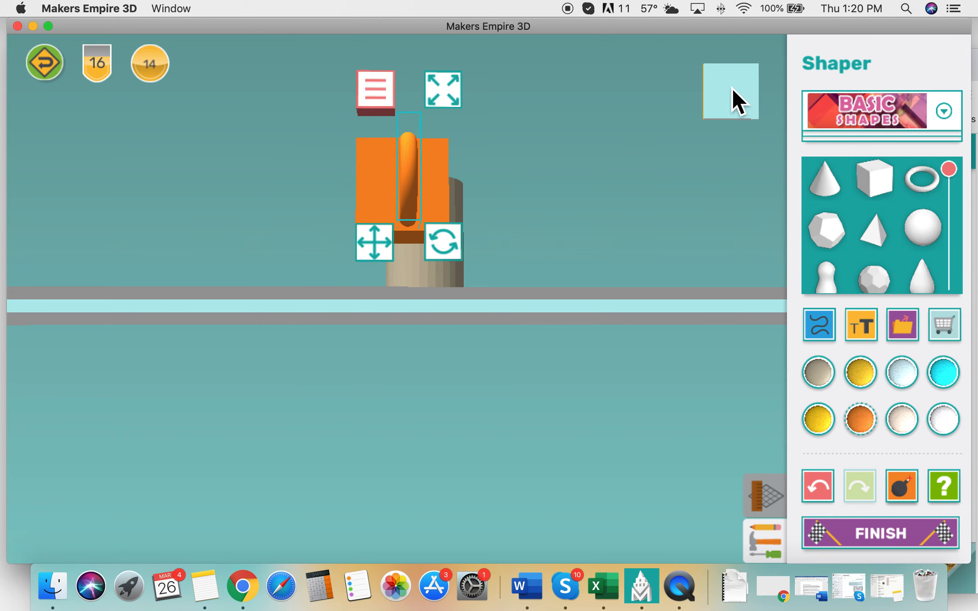
pyautogui.click(731, 90)
pyautogui.click(705, 98)
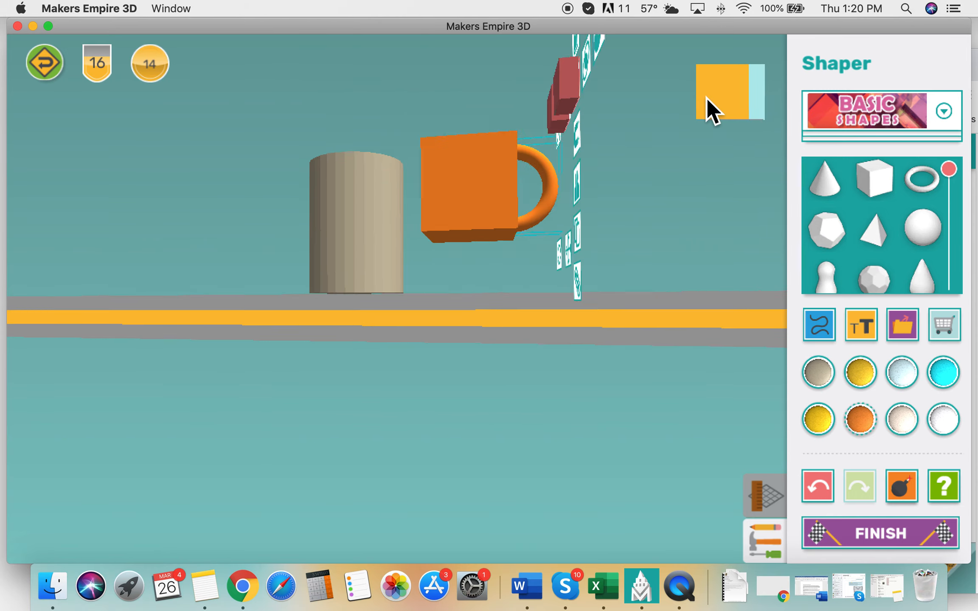
pyautogui.click(648, 186)
# Stretch the cube to 24.5 mm in Z using Free size mode and lower it slightly to cover the ring's full height.
pyautogui.moveTo(735, 106); pyautogui.dragTo(731, 126)
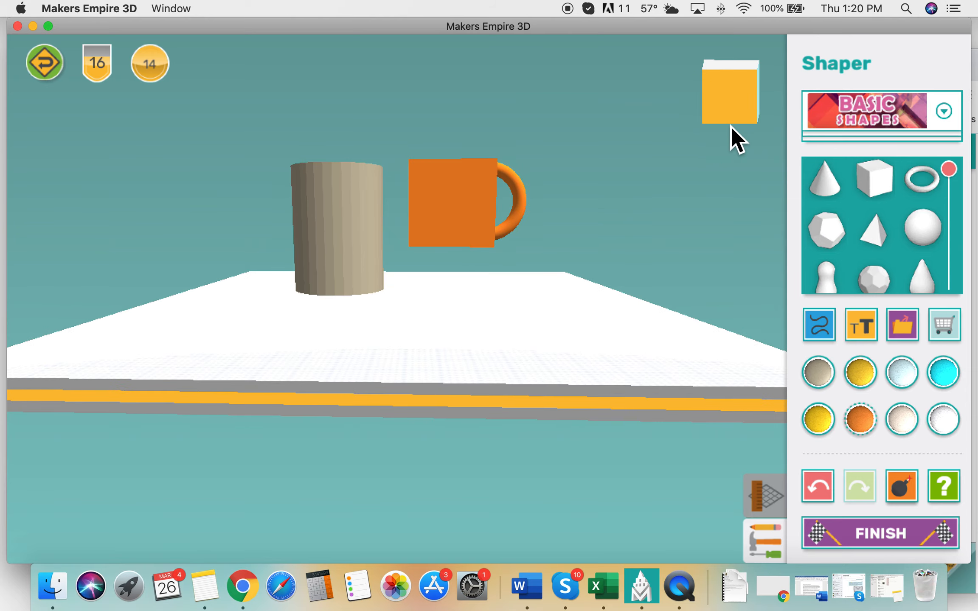
pyautogui.click(460, 212)
pyautogui.click(534, 142)
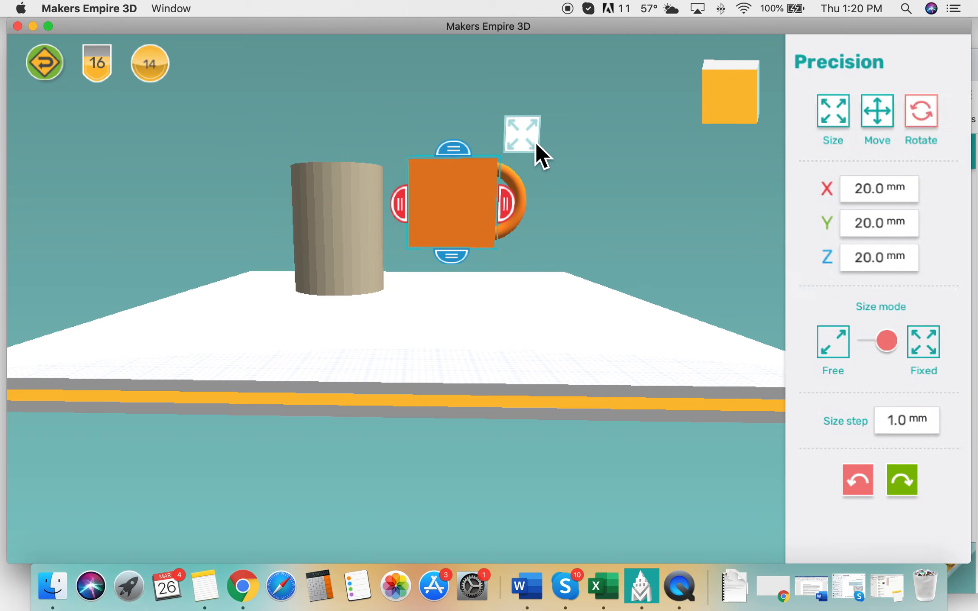
pyautogui.click(847, 341)
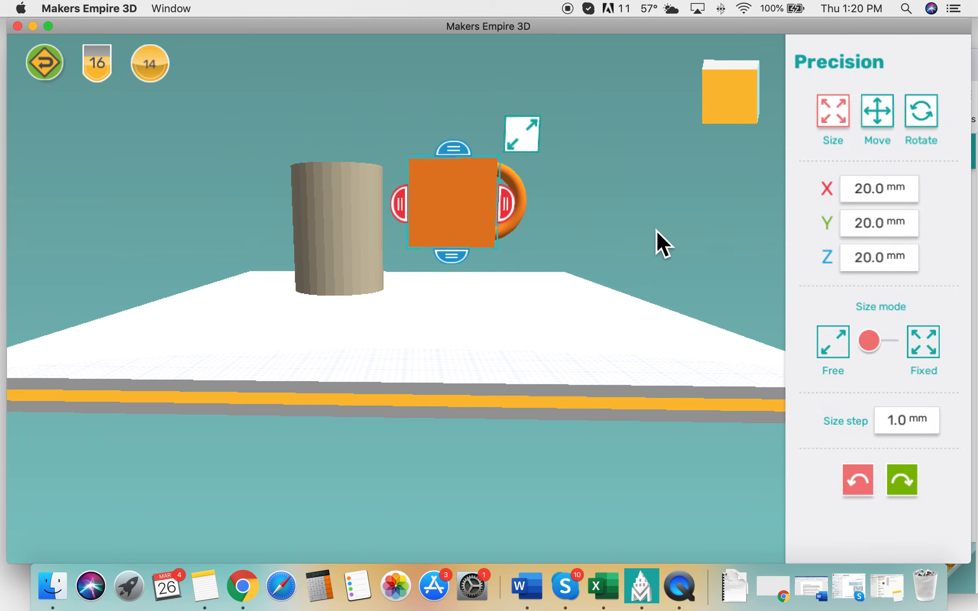
pyautogui.click(535, 141)
pyautogui.moveTo(536, 140); pyautogui.dragTo(529, 113)
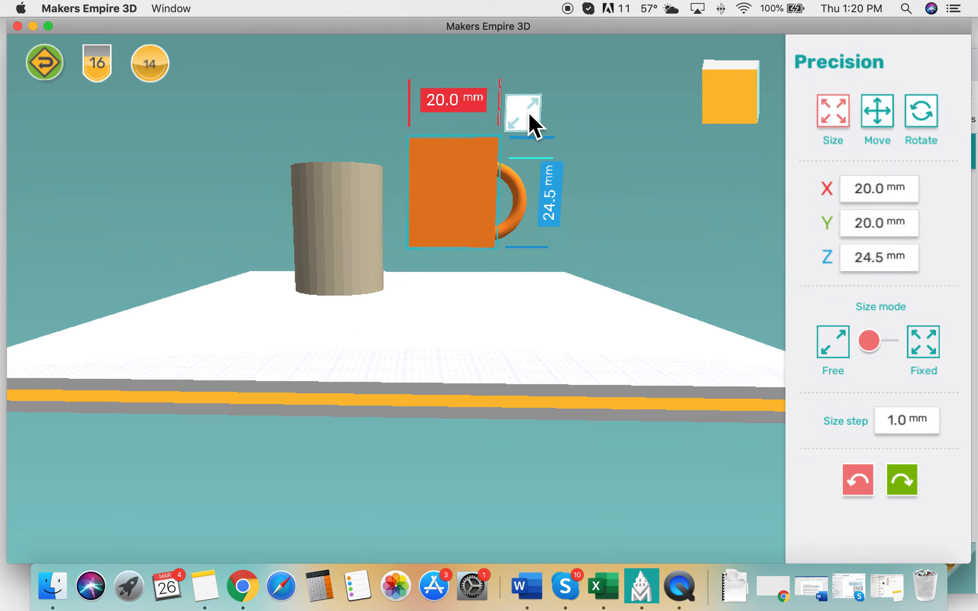
pyautogui.moveTo(464, 217); pyautogui.dragTo(466, 228)
pyautogui.click(557, 258)
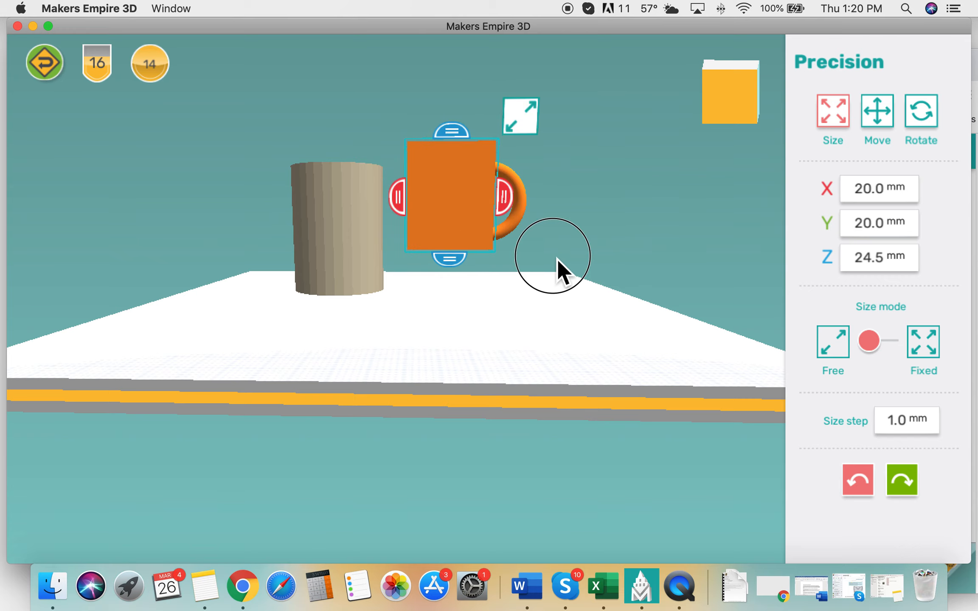
# Subtract the box from the torus, adjusting the cutter's position until half a ring remains, and apply the cut.
pyautogui.moveTo(731, 100); pyautogui.dragTo(708, 101)
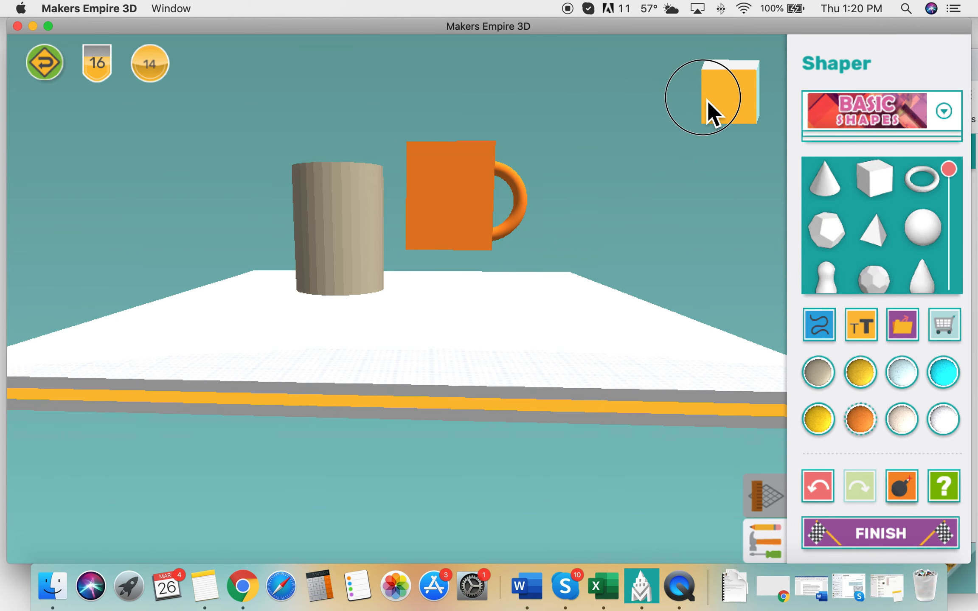
pyautogui.click(471, 210)
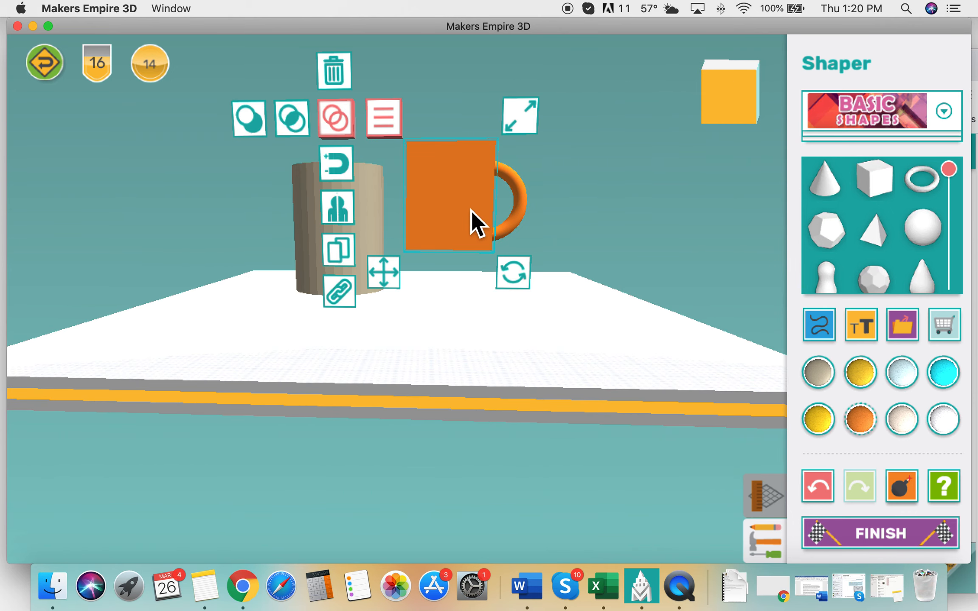
pyautogui.click(251, 127)
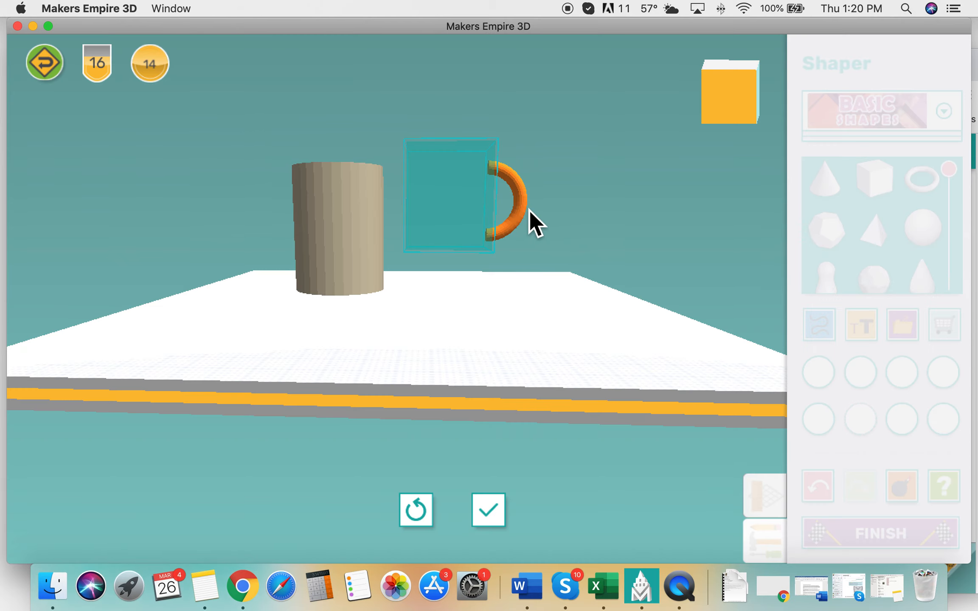
pyautogui.moveTo(468, 186); pyautogui.dragTo(469, 219)
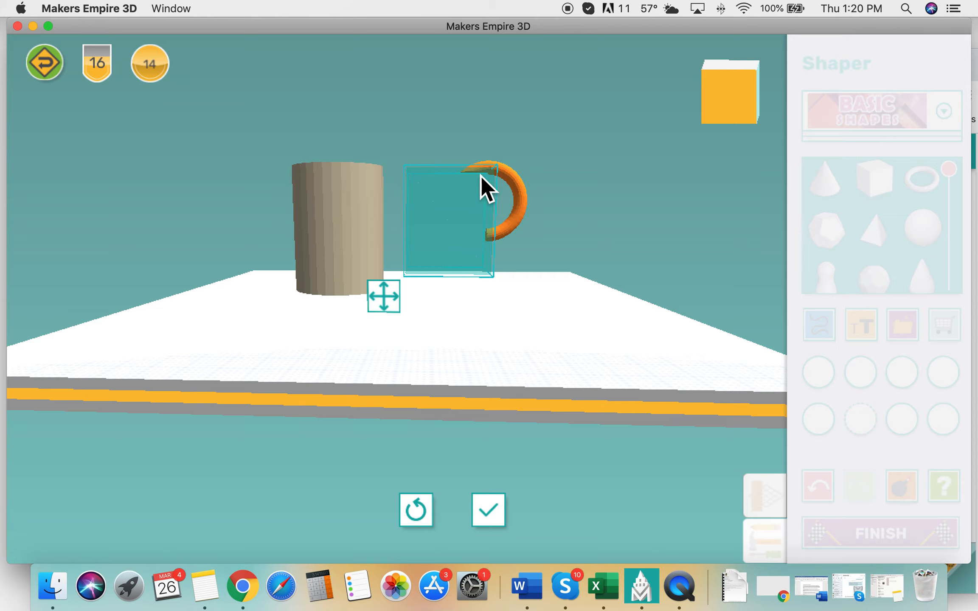
pyautogui.moveTo(464, 216); pyautogui.dragTo(468, 202)
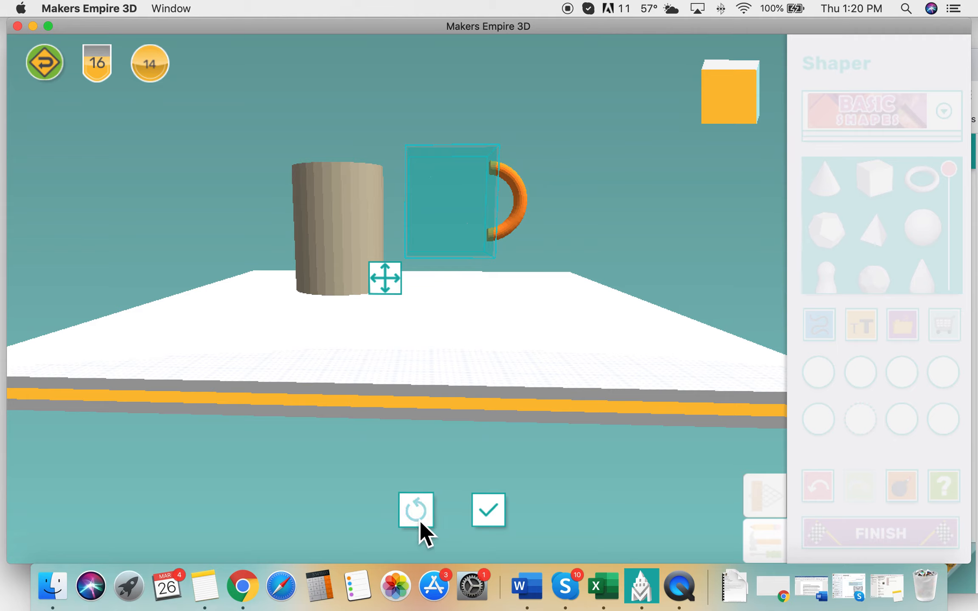
pyautogui.click(493, 514)
pyautogui.click(494, 518)
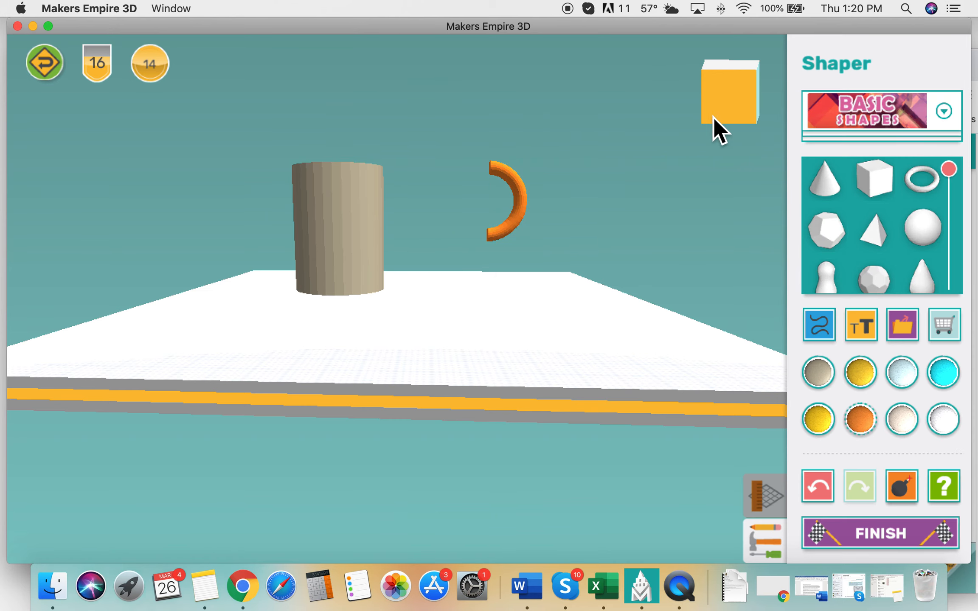
# Move the half ring against the cup's side as a handle and align it with the cup wall in depth.
pyautogui.click(521, 186)
pyautogui.moveTo(514, 209); pyautogui.dragTo(406, 227)
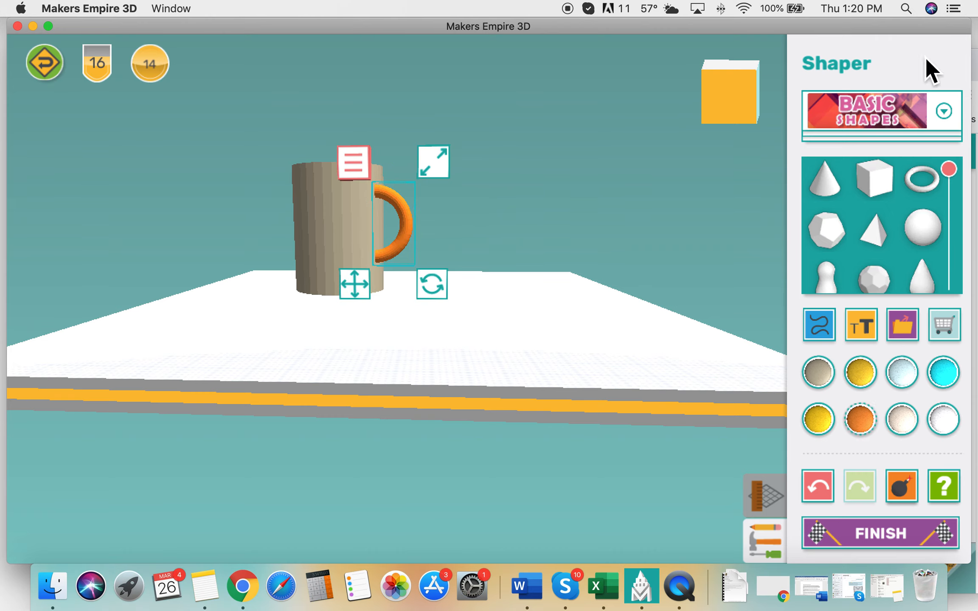
pyautogui.click(750, 96)
pyautogui.moveTo(736, 92); pyautogui.dragTo(745, 70)
pyautogui.click(539, 176)
pyautogui.moveTo(385, 292); pyautogui.dragTo(394, 260)
# Lower the handle to about the middle of the cup's height and check its alignment from the side.
pyautogui.click(747, 94)
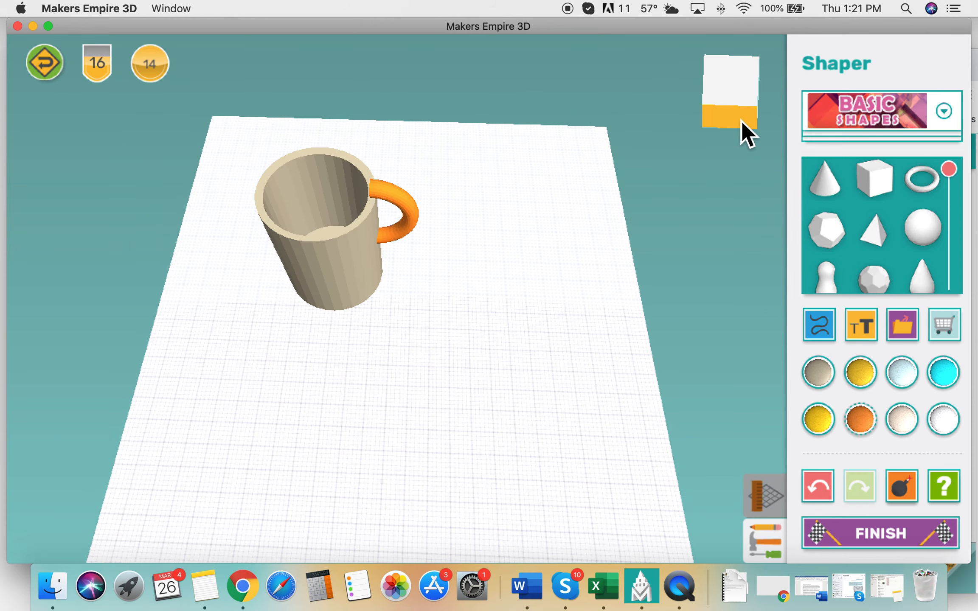
pyautogui.click(741, 120)
pyautogui.moveTo(409, 186); pyautogui.dragTo(407, 228)
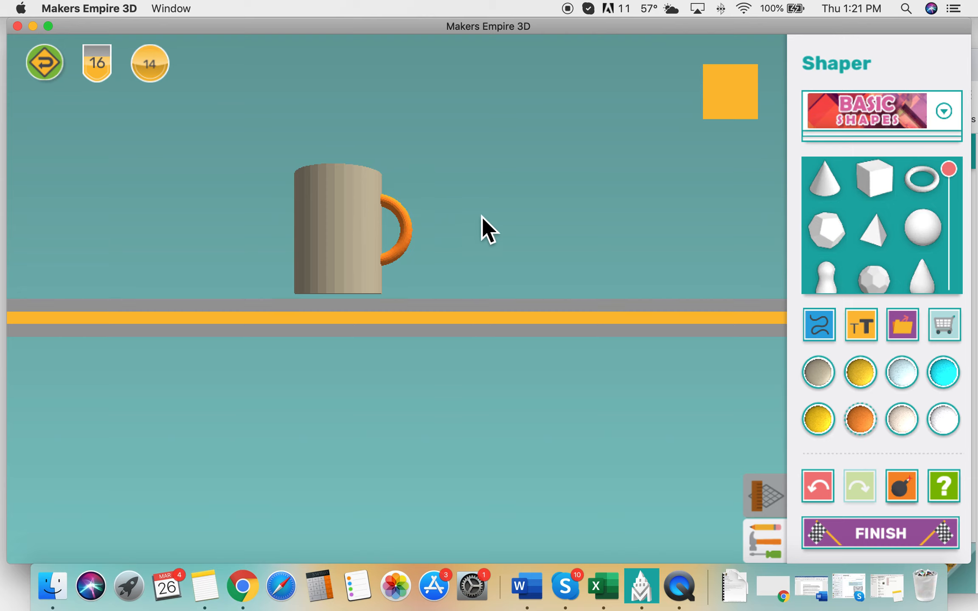
pyautogui.moveTo(747, 101)
pyautogui.mouseDown()
pyautogui.moveTo(589, 109)
pyautogui.moveTo(739, 102)
pyautogui.mouseUp()
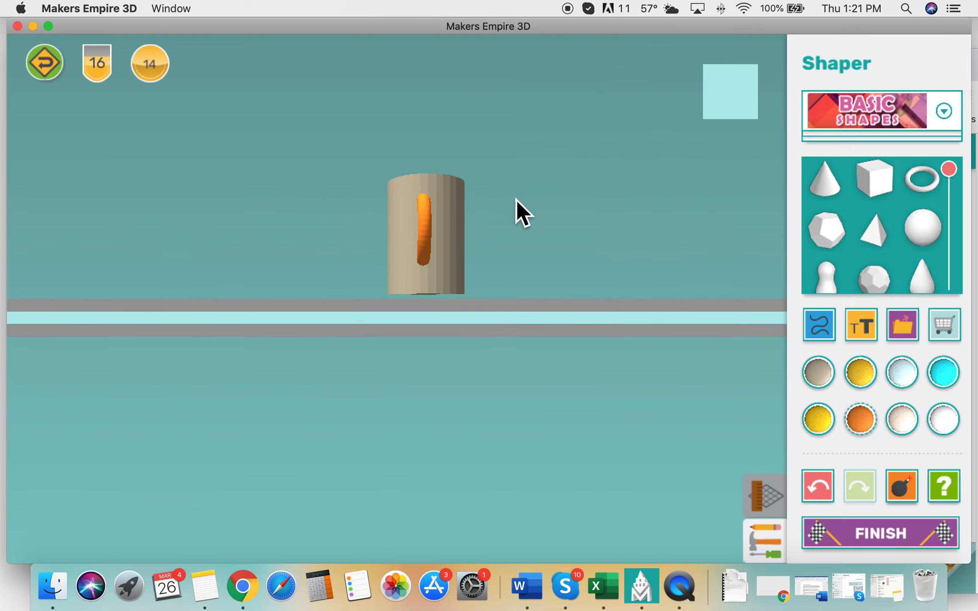
# Centre the handle across the cup's width as seen from the handle side.
pyautogui.moveTo(435, 231); pyautogui.dragTo(442, 234)
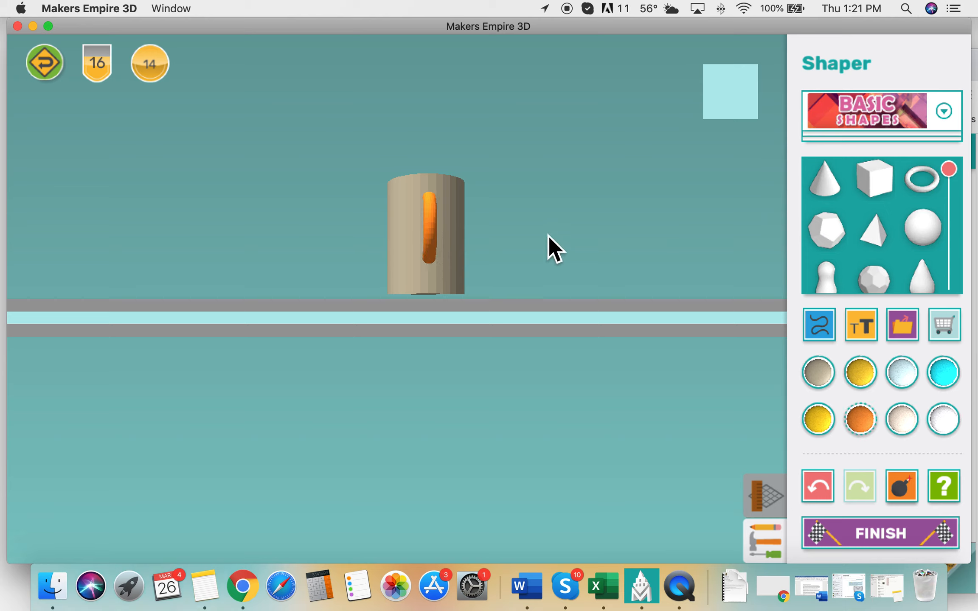
# Try setting the handle's X rotation to 270° with the precision rotation values, and undo that change.
pyautogui.click(437, 239)
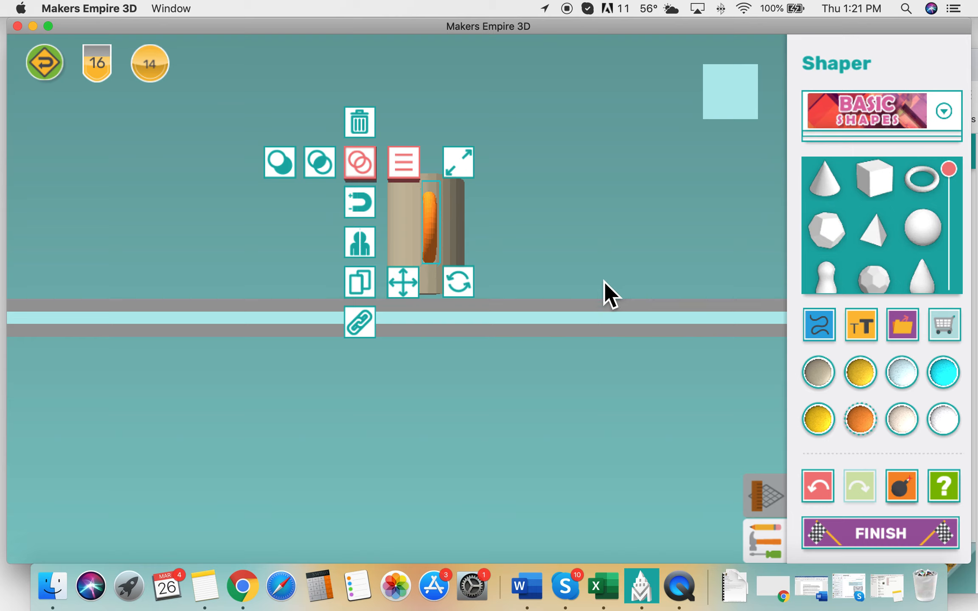
pyautogui.click(462, 285)
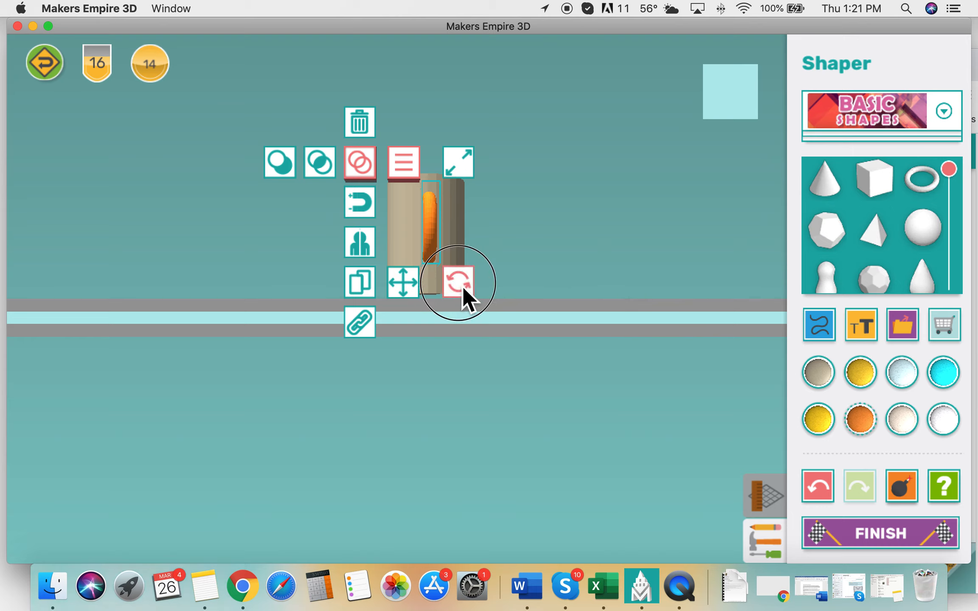
pyautogui.moveTo(463, 286); pyautogui.dragTo(471, 288)
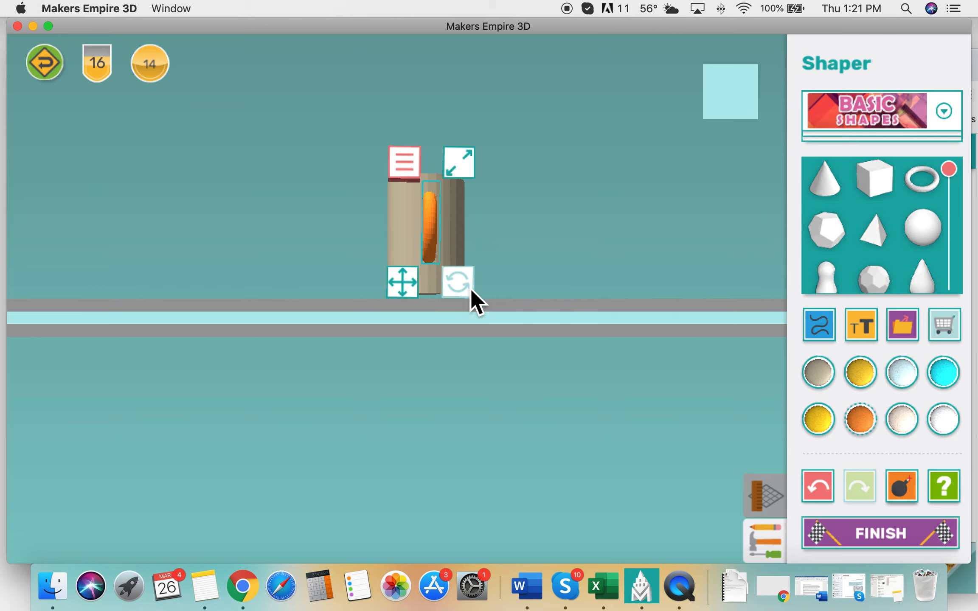
pyautogui.click(605, 241)
pyautogui.click(441, 236)
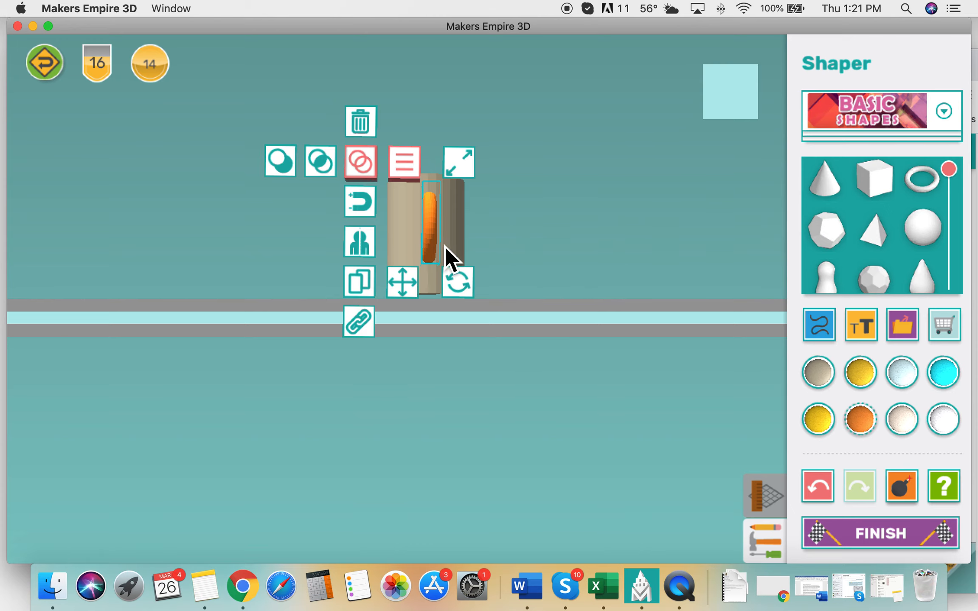
pyautogui.click(457, 280)
pyautogui.click(900, 183)
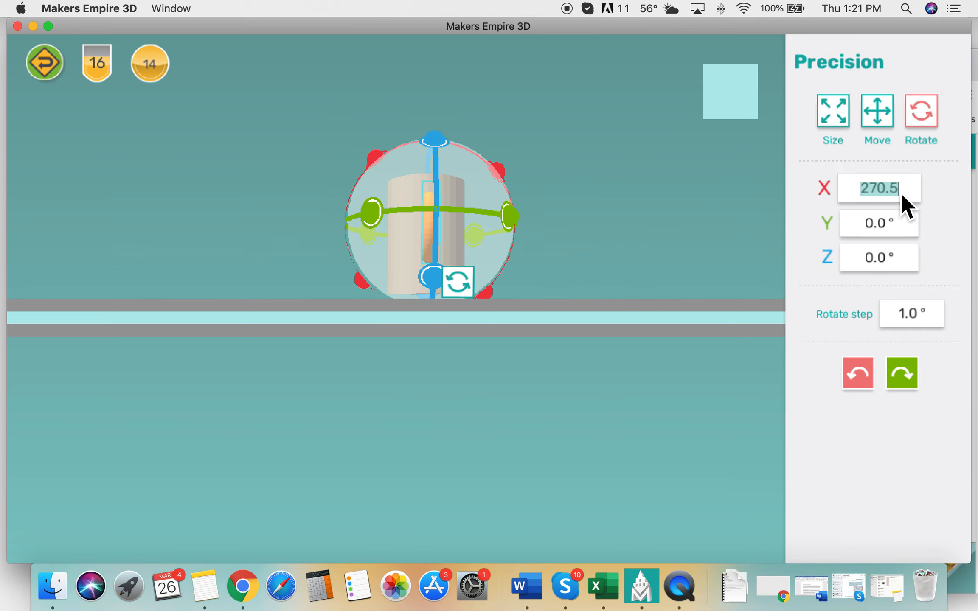
pyautogui.write('270')
pyautogui.press('Return')
pyautogui.click(694, 128)
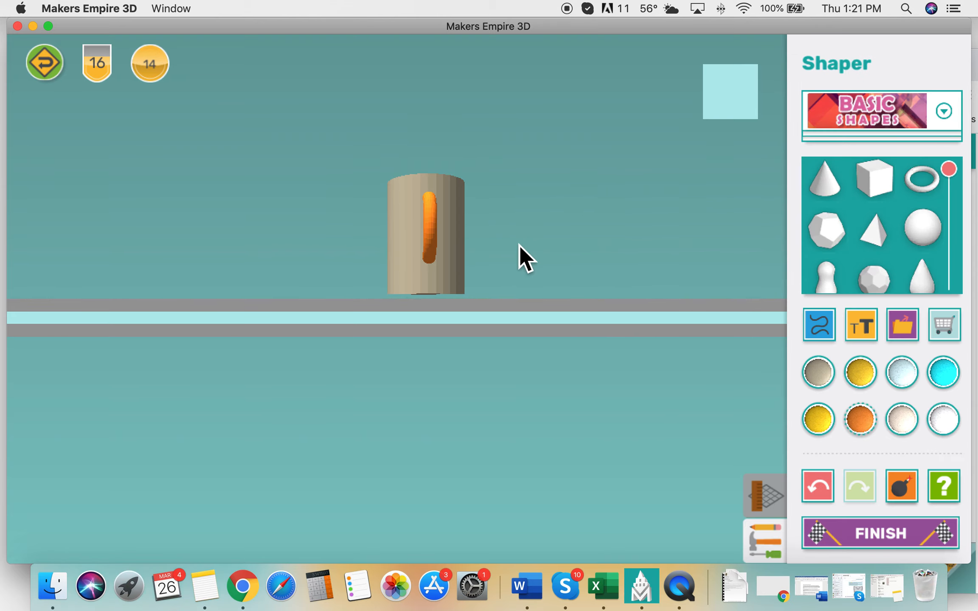
pyautogui.click(816, 487)
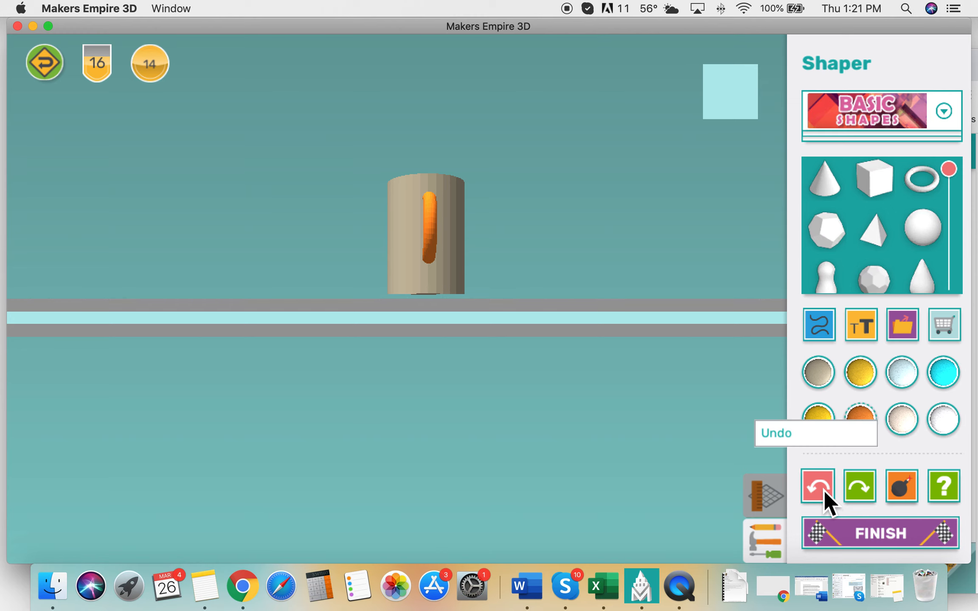
# Inspect the mug from above and nudge the handle so its ends meet the cup's outer wall.
pyautogui.moveTo(739, 89); pyautogui.dragTo(758, 167)
pyautogui.click(704, 94)
pyautogui.moveTo(739, 126); pyautogui.dragTo(736, 331)
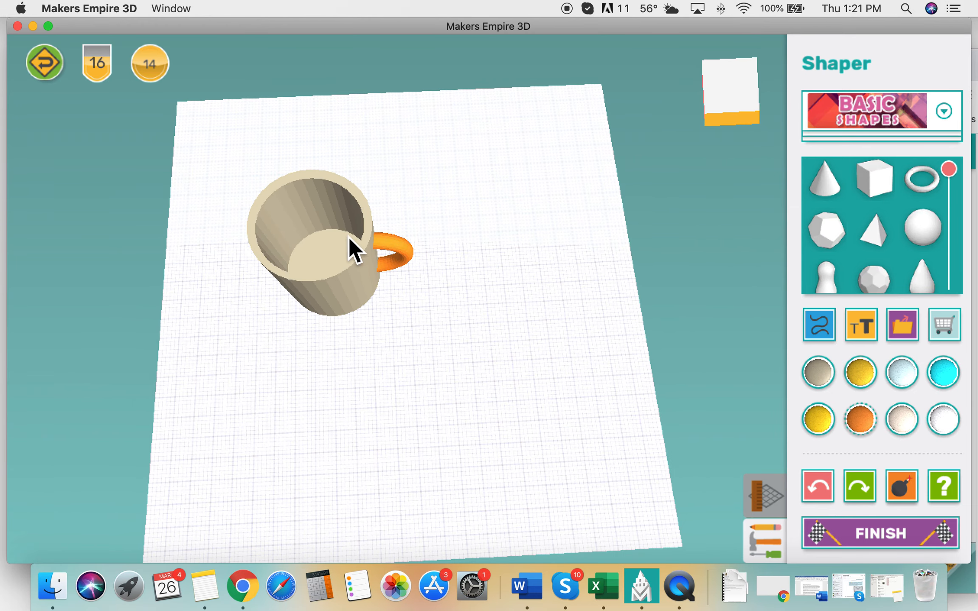
pyautogui.moveTo(380, 243); pyautogui.dragTo(407, 240)
pyautogui.moveTo(749, 119); pyautogui.dragTo(748, 67)
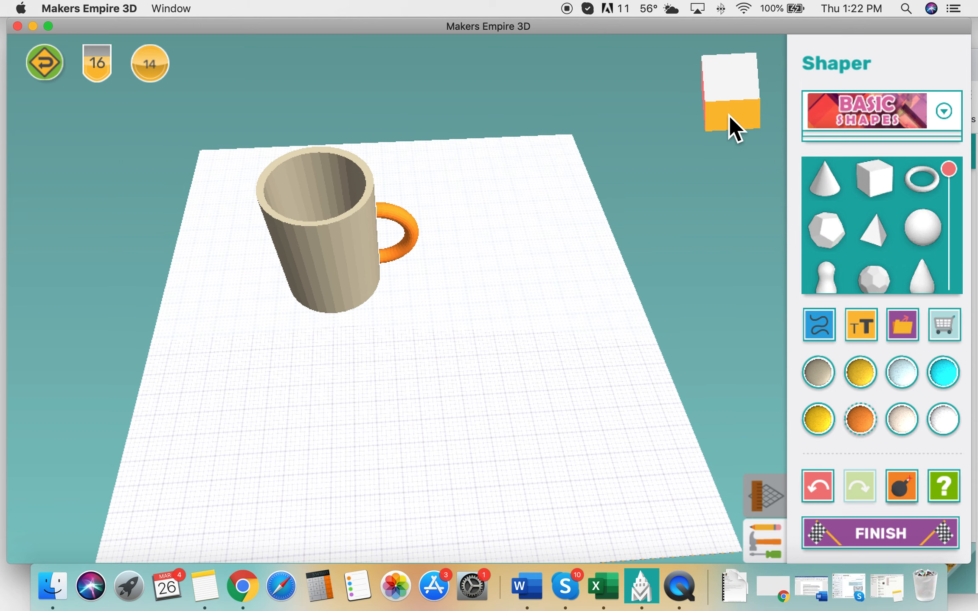
pyautogui.click(729, 115)
pyautogui.moveTo(410, 224); pyautogui.dragTo(402, 219)
pyautogui.moveTo(747, 89); pyautogui.dragTo(719, 109)
pyautogui.click(720, 107)
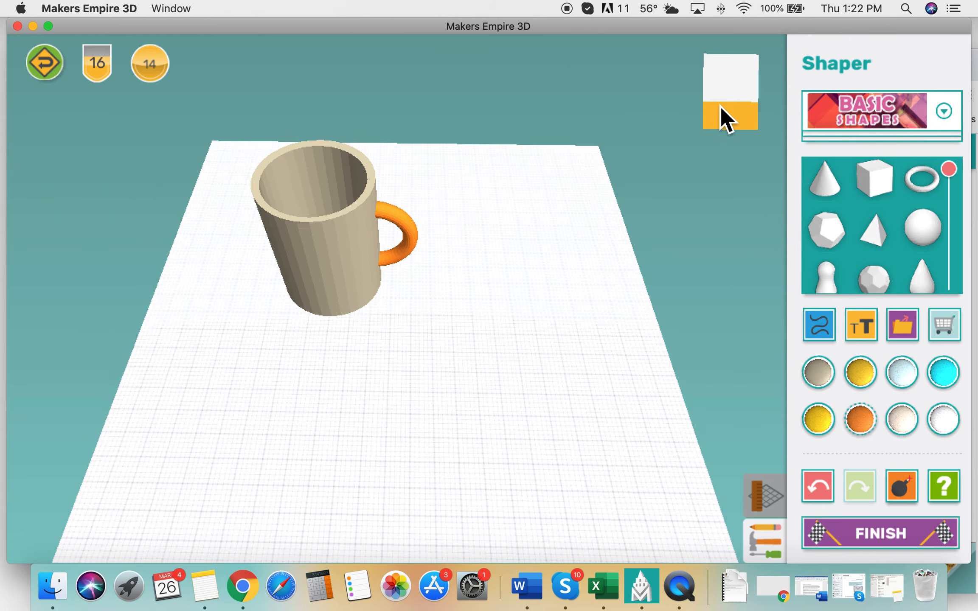
# Link the handle and the cup into one object and move the joined mug toward the middle of the grid.
pyautogui.click(403, 247)
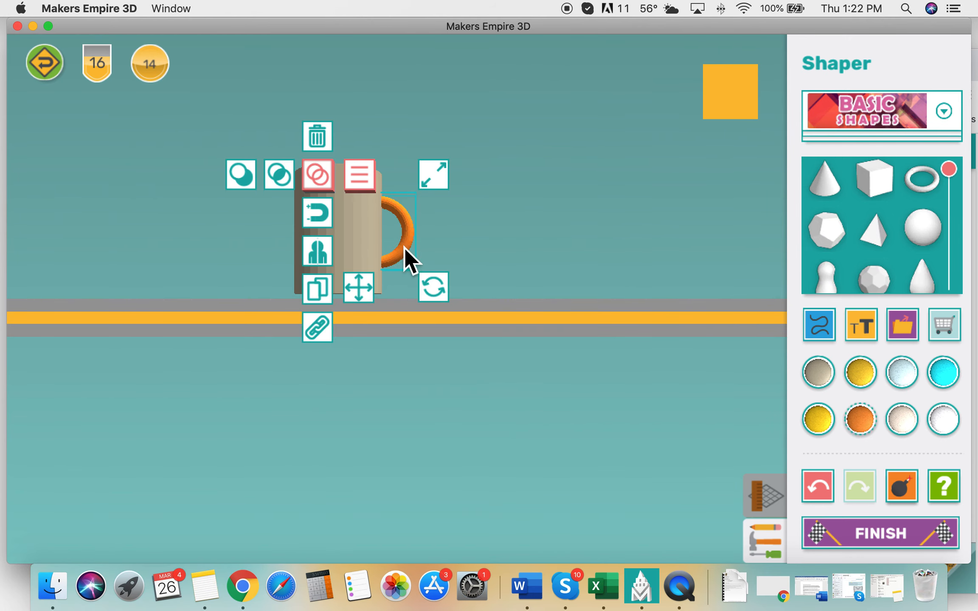
pyautogui.click(626, 221)
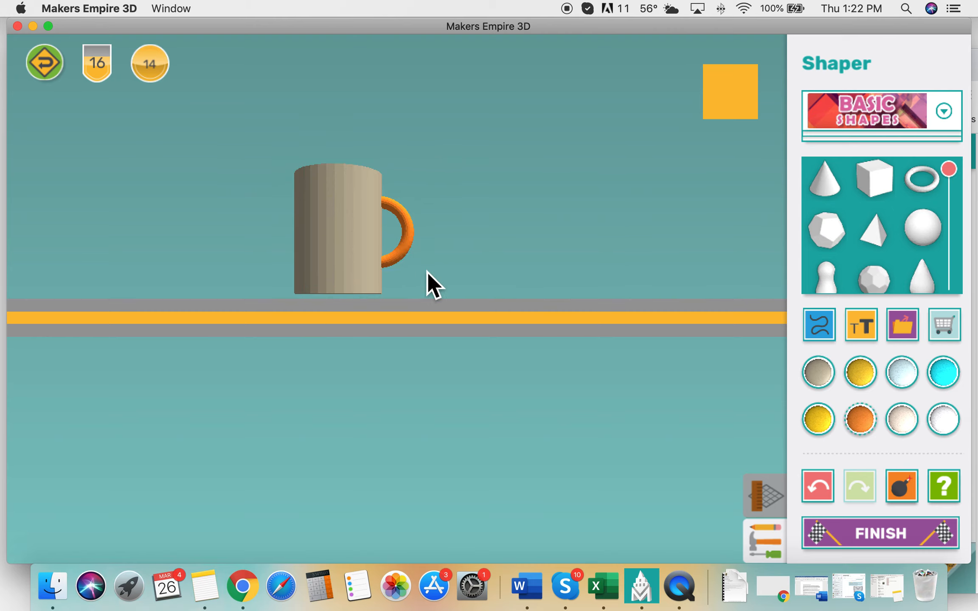
pyautogui.click(403, 256)
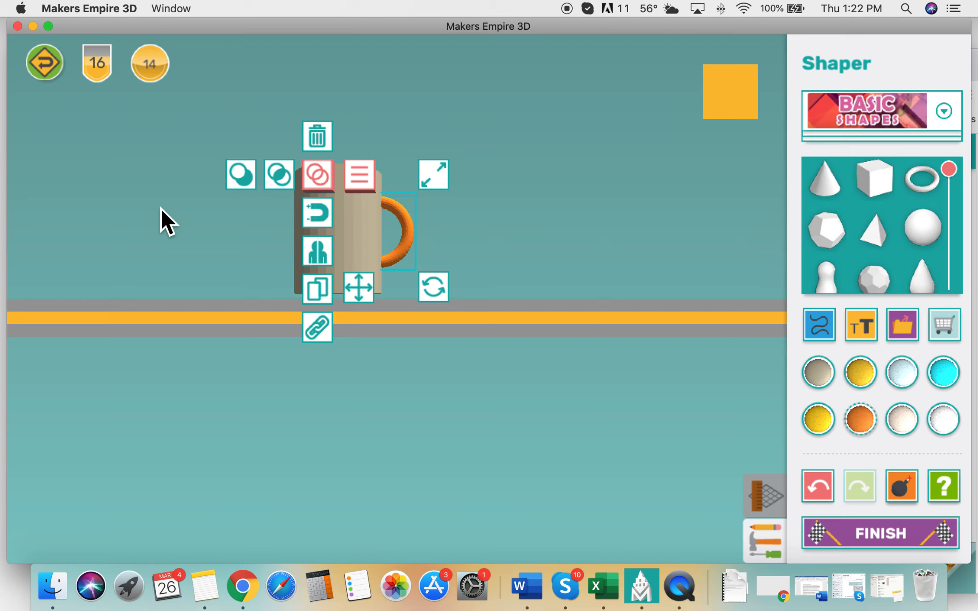
pyautogui.click(324, 331)
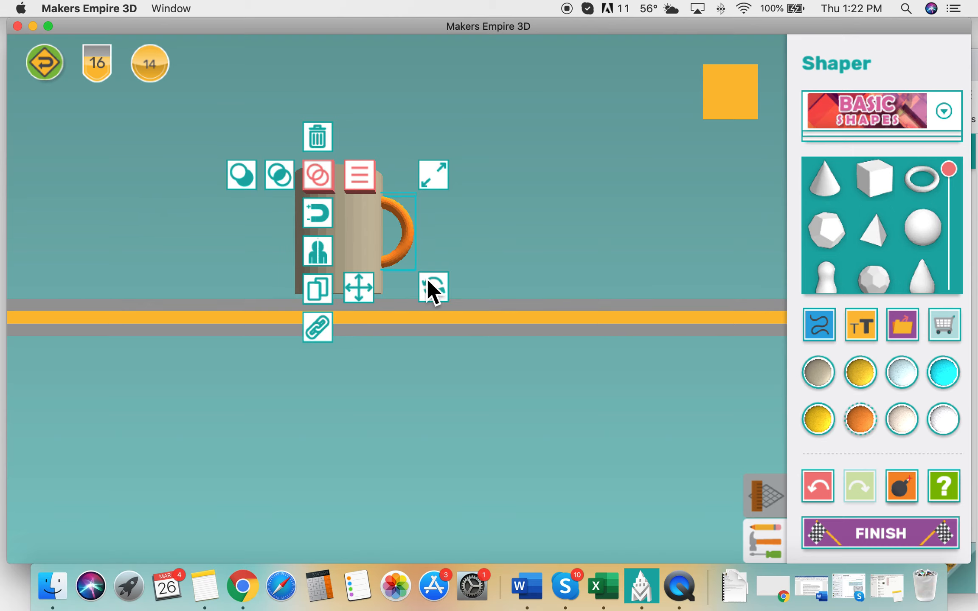
pyautogui.click(324, 334)
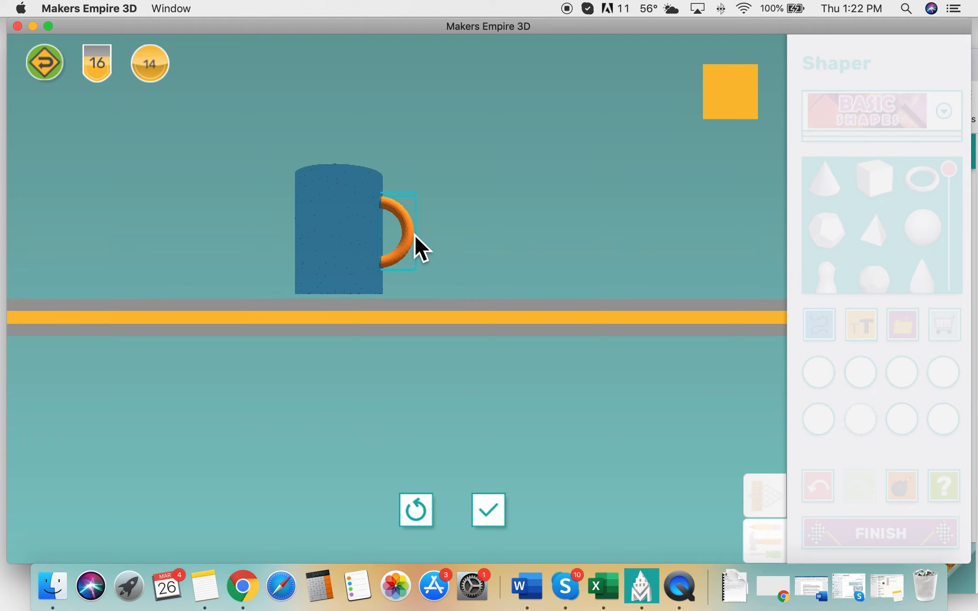
pyautogui.moveTo(760, 91); pyautogui.dragTo(759, 120)
pyautogui.click(744, 107)
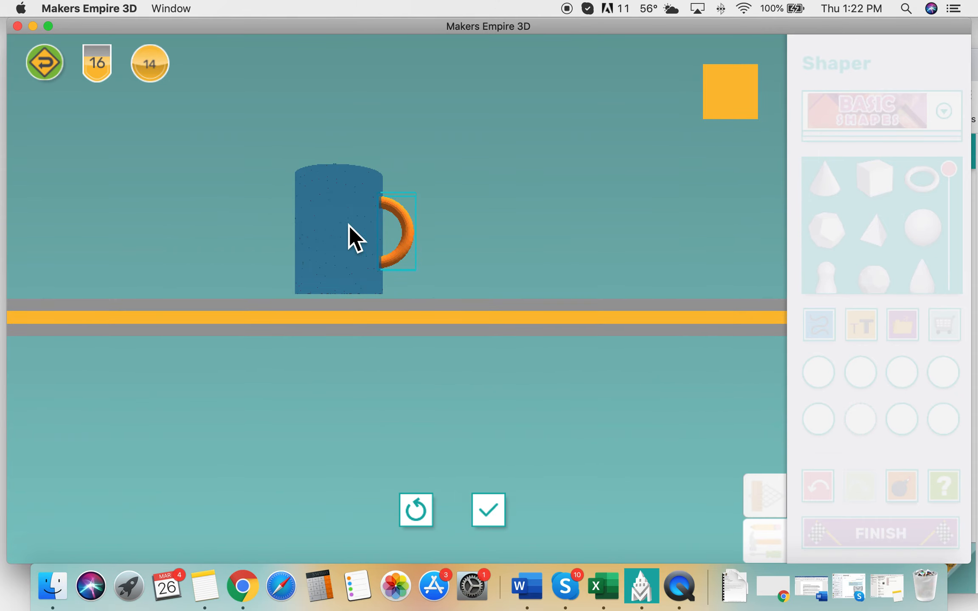
pyautogui.click(326, 219)
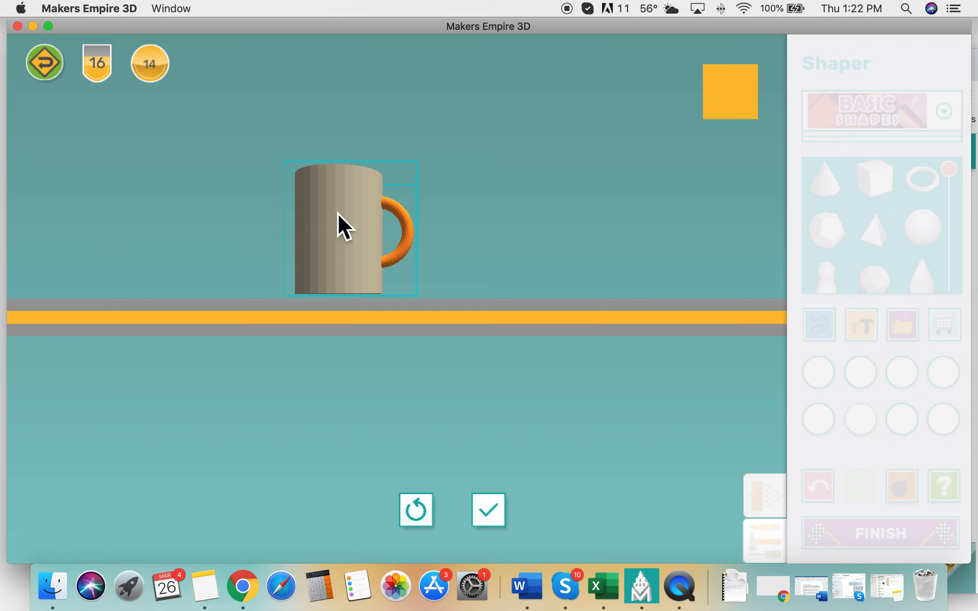
pyautogui.click(494, 505)
pyautogui.click(417, 408)
pyautogui.moveTo(358, 209); pyautogui.dragTo(483, 214)
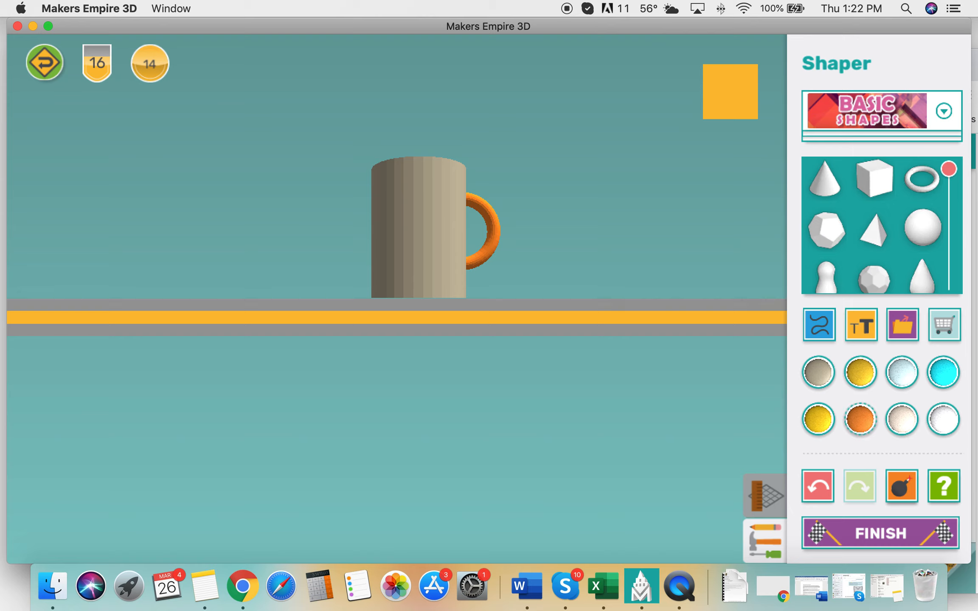
# Browse the Flat shape category and switch the shape library to Robot Shapes.
pyautogui.click(947, 113)
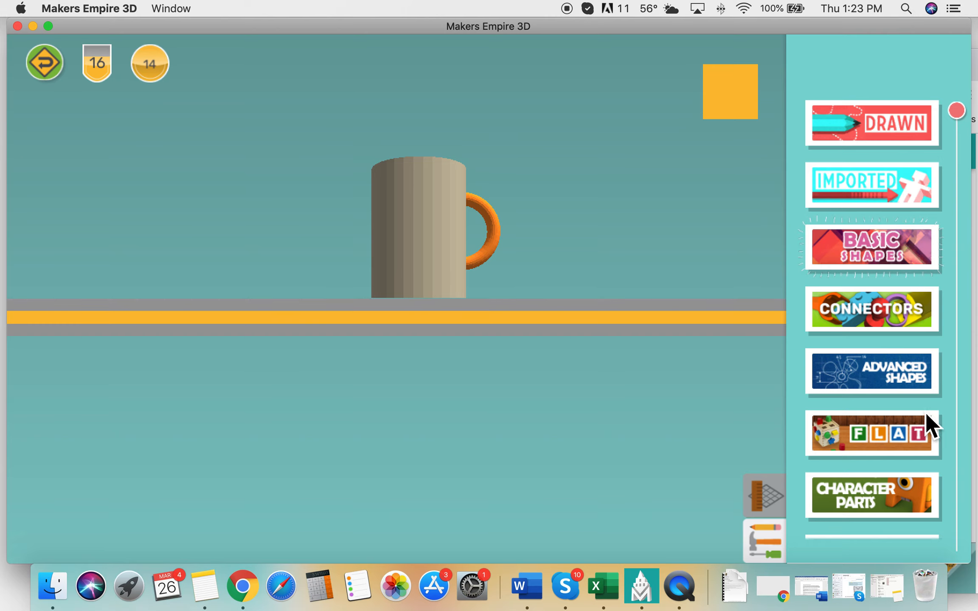
pyautogui.click(893, 448)
pyautogui.scroll(-5, 869, 210)
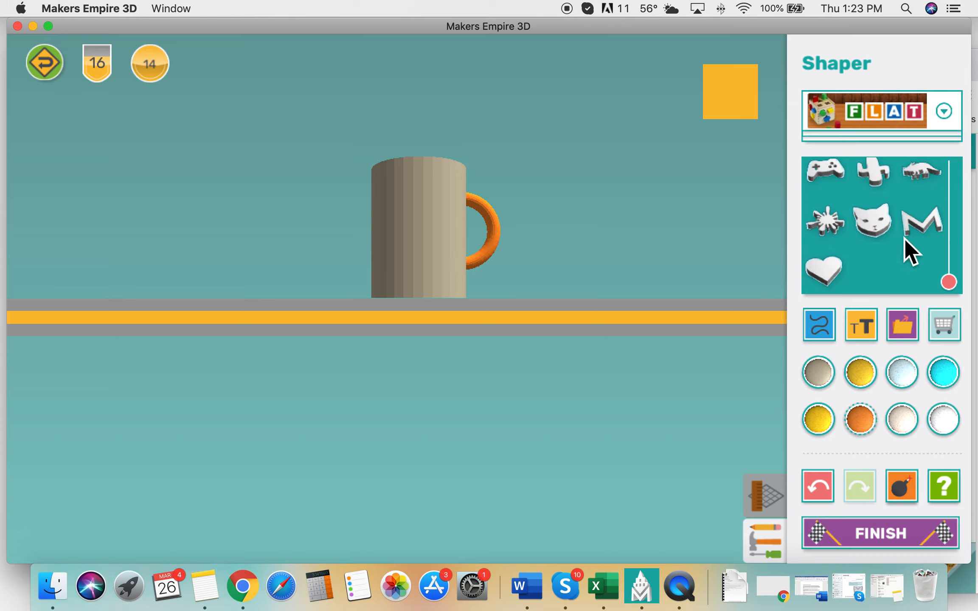
pyautogui.click(944, 112)
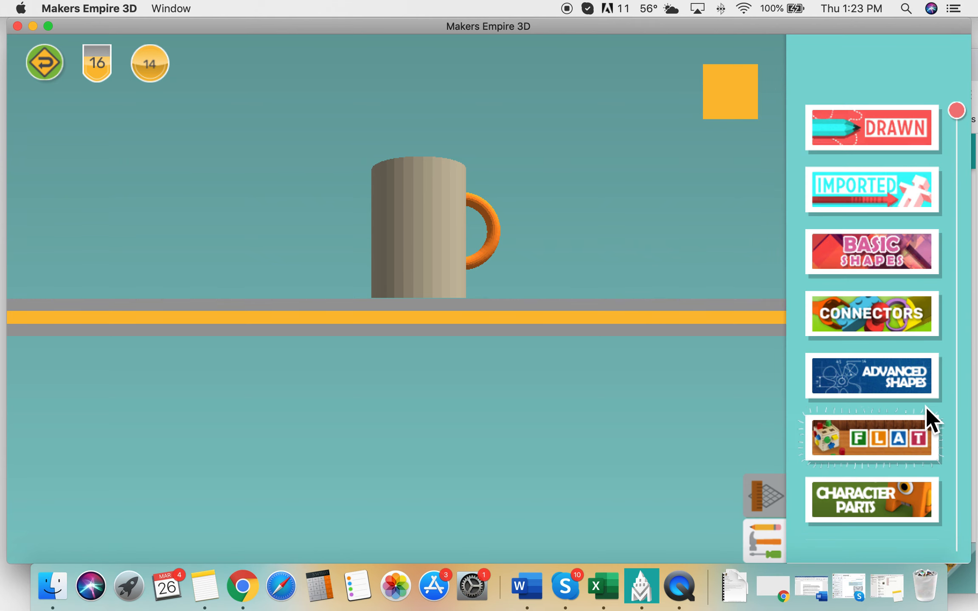
pyautogui.scroll(-3, 899, 414)
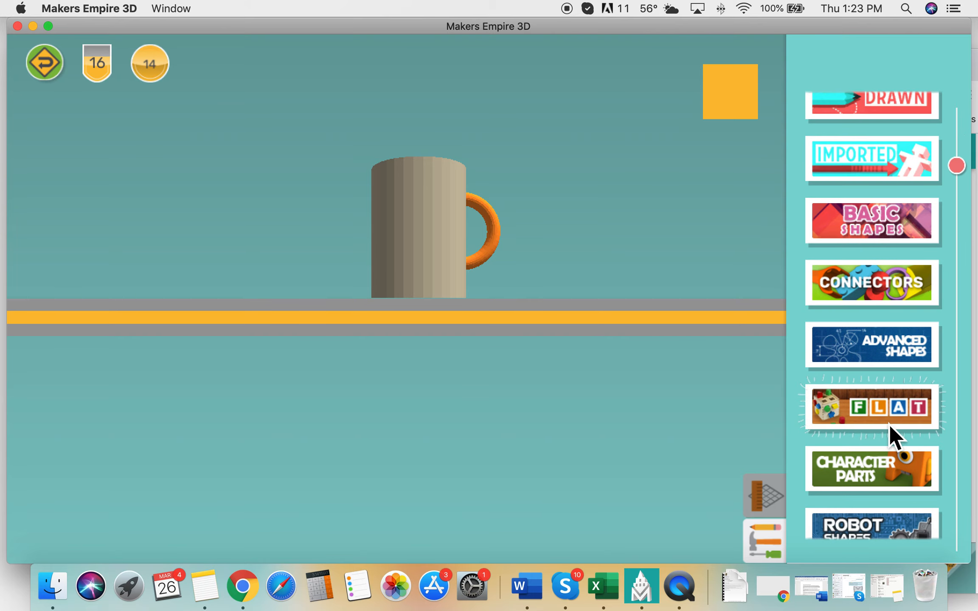
pyautogui.click(865, 488)
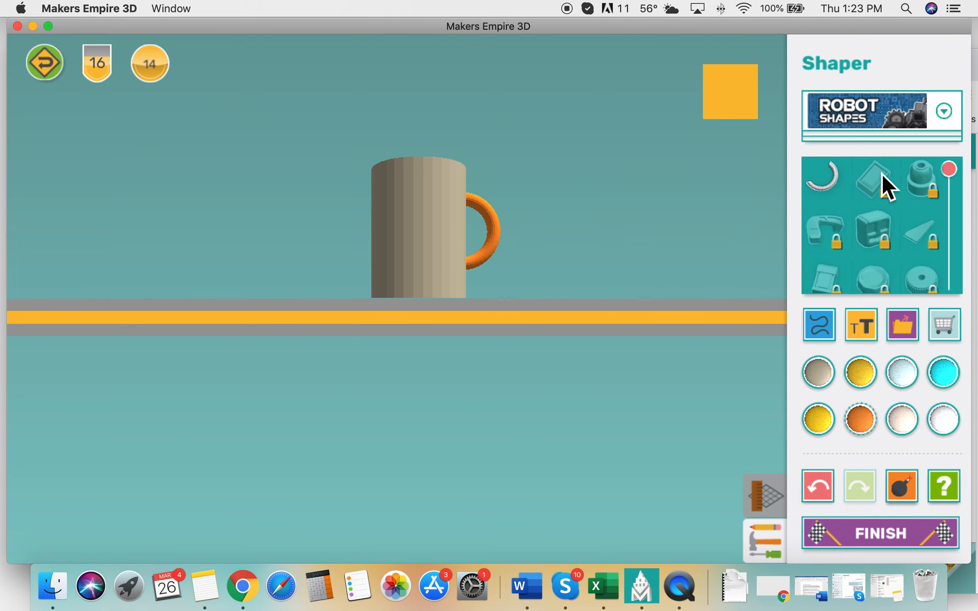
# Buy the locked Square Eye shape for 2 tokens and return to the mug design.
pyautogui.click(875, 185)
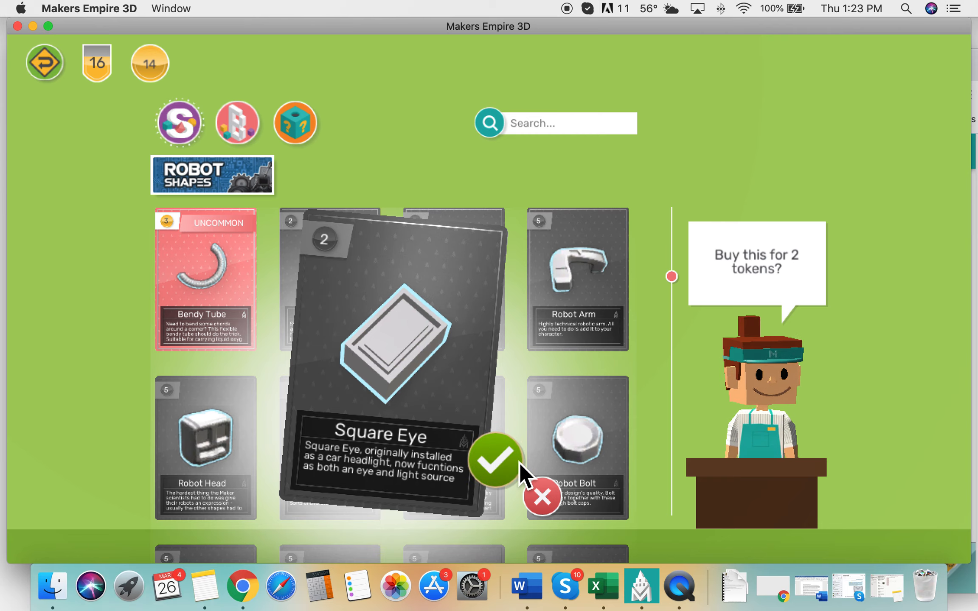
pyautogui.click(494, 465)
pyautogui.click(495, 465)
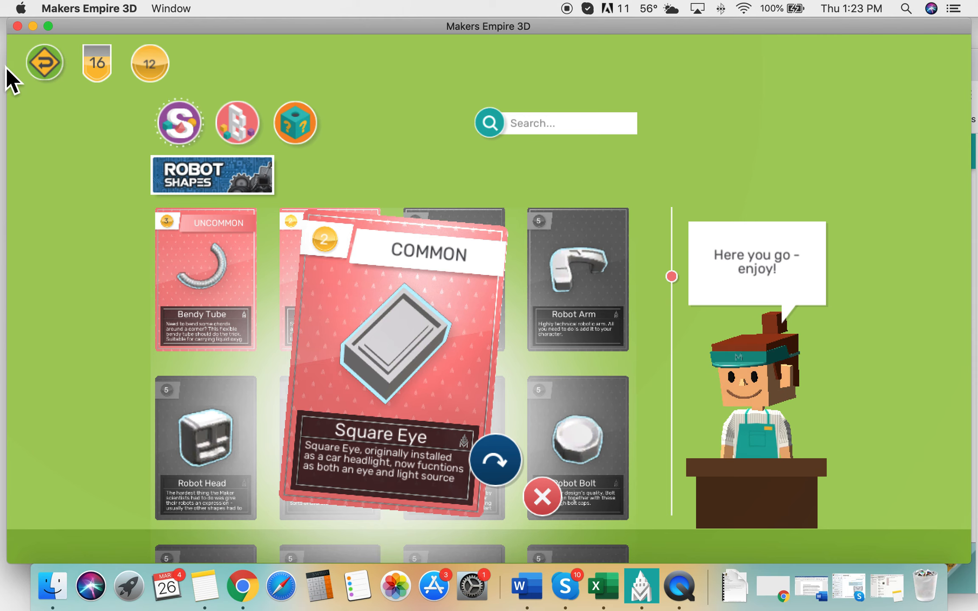
pyautogui.click(544, 502)
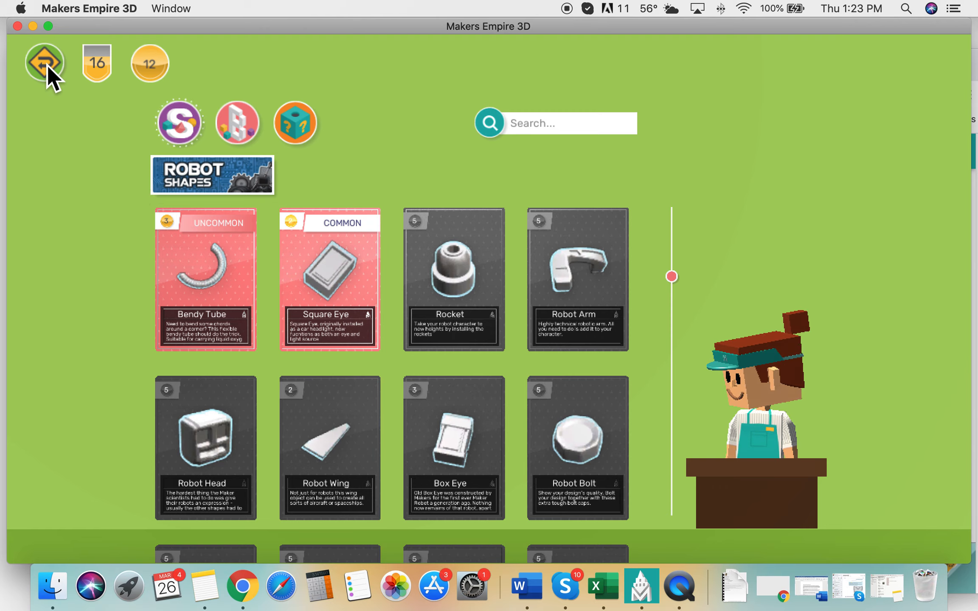
pyautogui.click(54, 74)
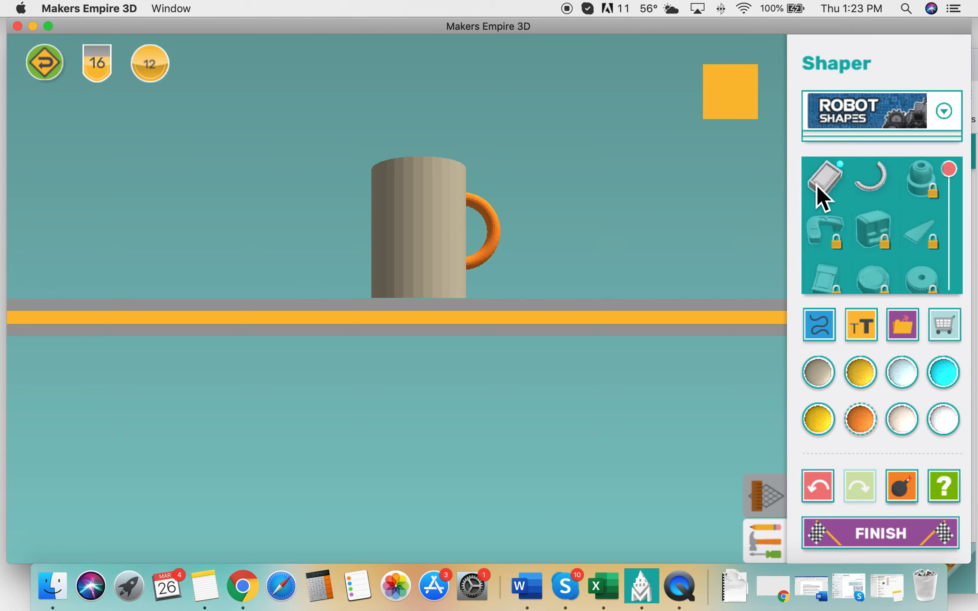
# Add a Square Eye to the design and move it out of the mug to just in front of its wall.
pyautogui.click(829, 188)
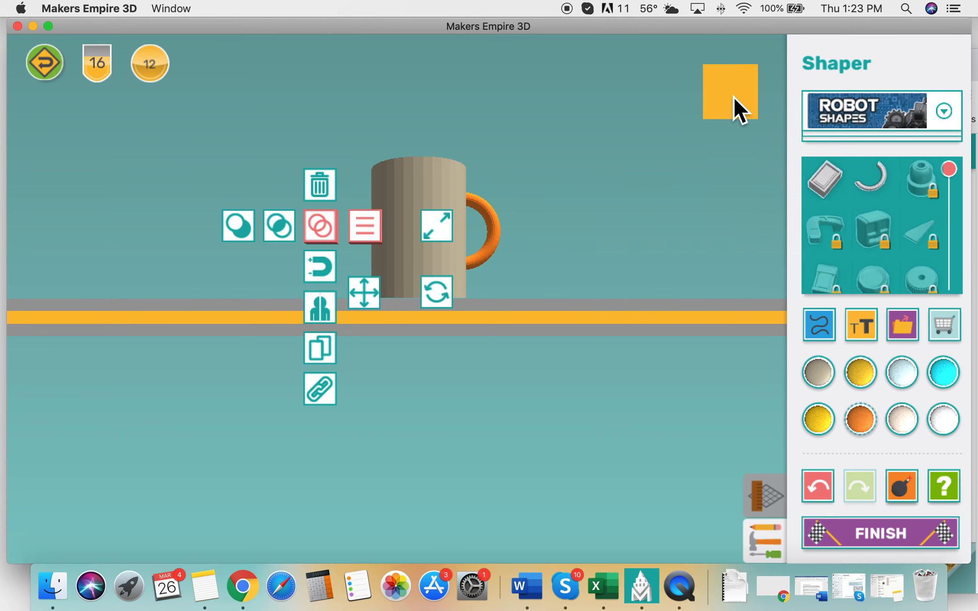
pyautogui.moveTo(734, 97); pyautogui.dragTo(731, 110)
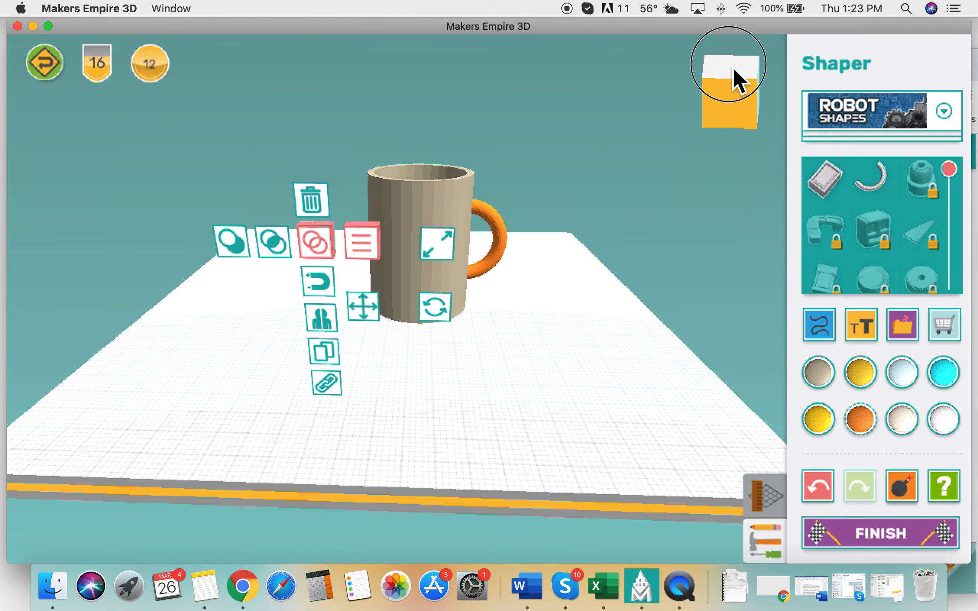
pyautogui.click(733, 70)
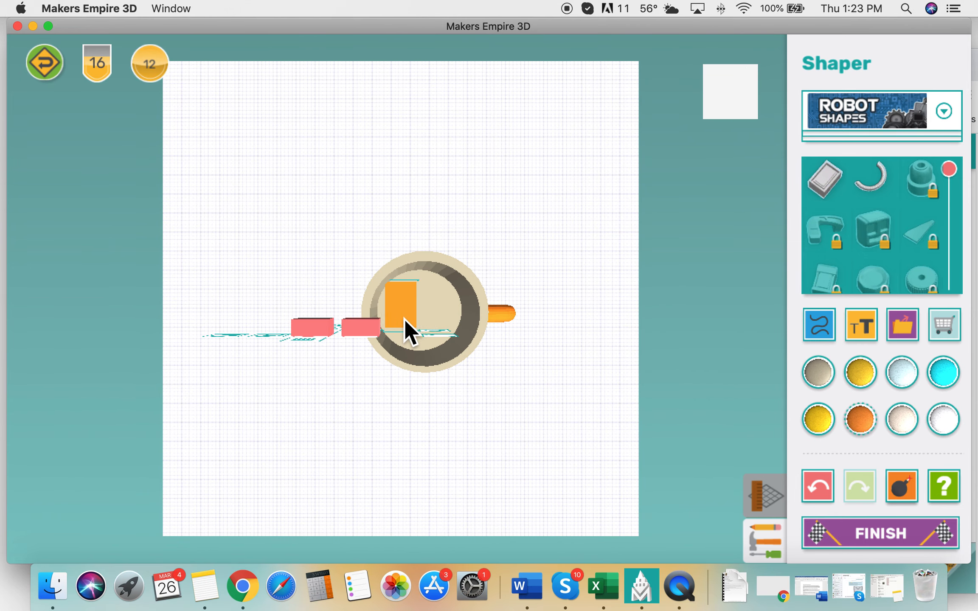
pyautogui.click(405, 316)
pyautogui.moveTo(396, 308); pyautogui.dragTo(426, 404)
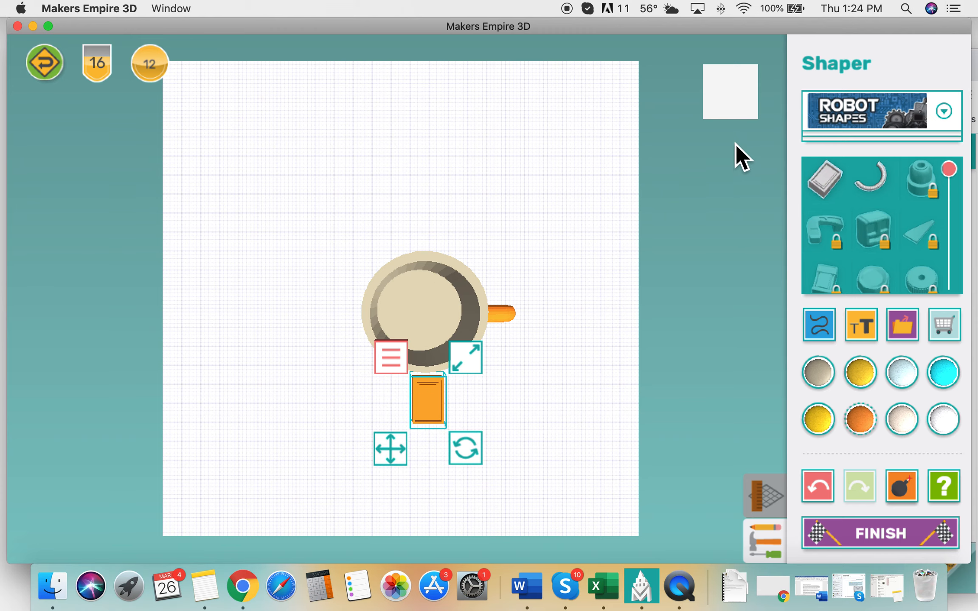
# Raise the Square Eye to about the middle of the mug's height in the front view.
pyautogui.moveTo(738, 119); pyautogui.dragTo(736, 53)
pyautogui.click(727, 124)
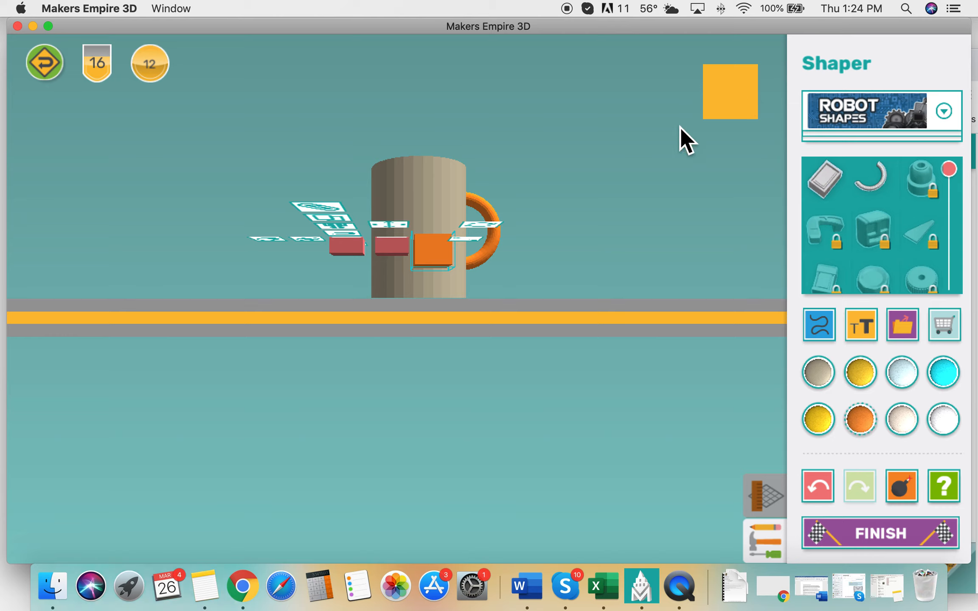
pyautogui.moveTo(429, 254); pyautogui.dragTo(427, 223)
# Push the Square Eye against the mug's front wall so it is partly embedded, checking from the handle side.
pyautogui.moveTo(738, 98)
pyautogui.mouseDown()
pyautogui.moveTo(654, 97)
pyautogui.moveTo(752, 97)
pyautogui.mouseUp()
pyautogui.moveTo(299, 243); pyautogui.dragTo(299, 242)
pyautogui.moveTo(346, 206); pyautogui.dragTo(312, 186)
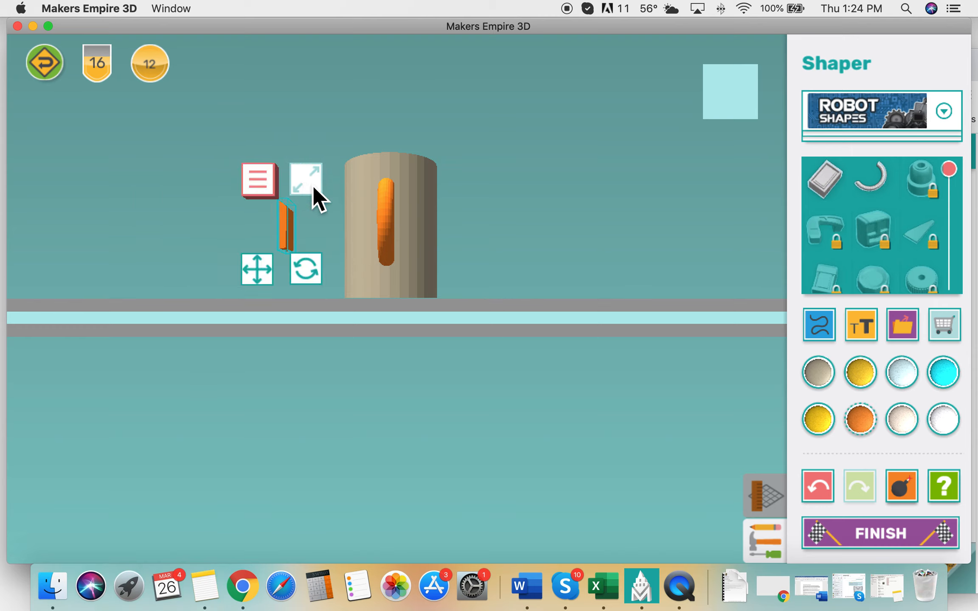
pyautogui.click(565, 185)
pyautogui.moveTo(285, 229); pyautogui.dragTo(357, 228)
pyautogui.click(720, 110)
pyautogui.moveTo(720, 111); pyautogui.dragTo(740, 122)
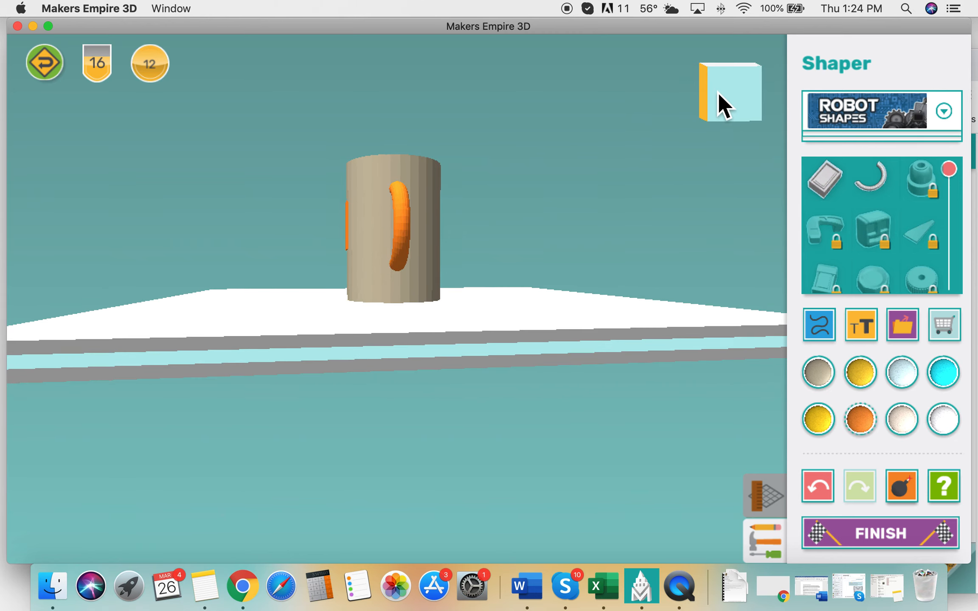